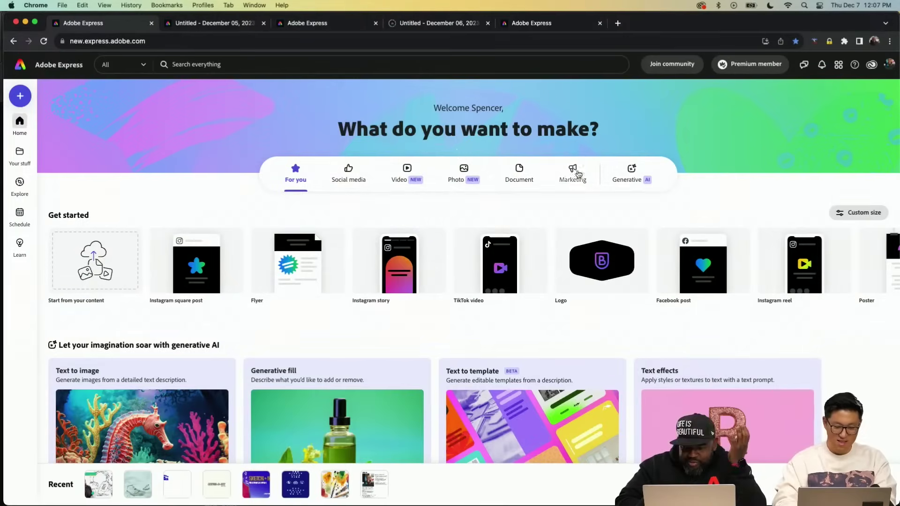
Create a blank YouTube banner from Social media and search templates for 'youtube banner'.
left_click(354, 178)
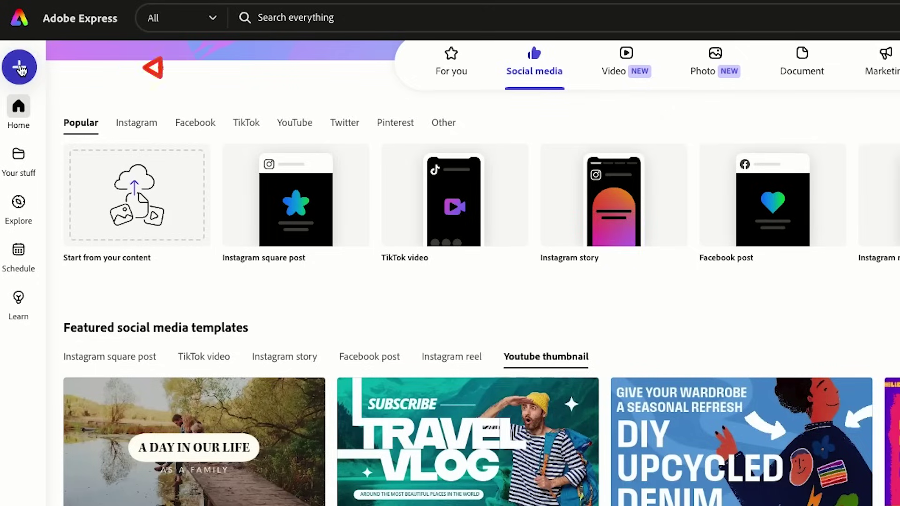
left_click(21, 96)
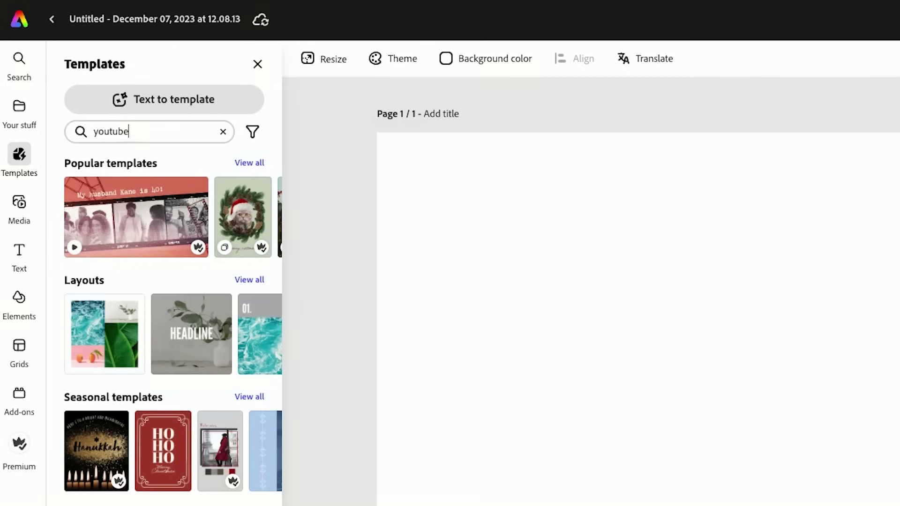
type("e banner")
key("Return")
scroll(182, 443, "down", 5)
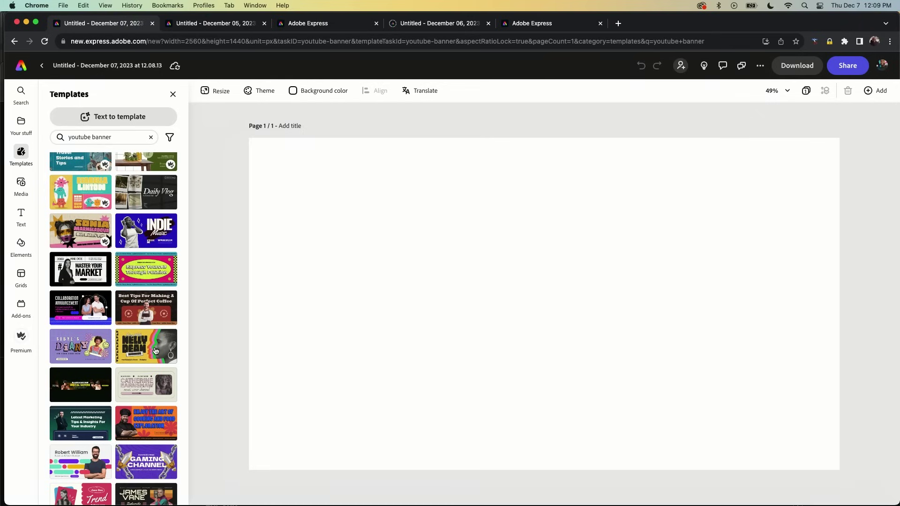
Apply the Nelly Dean template and retype its NELLY DEAN headline as 'SKETCH A DAY'.
left_click(156, 351)
double_click(411, 256)
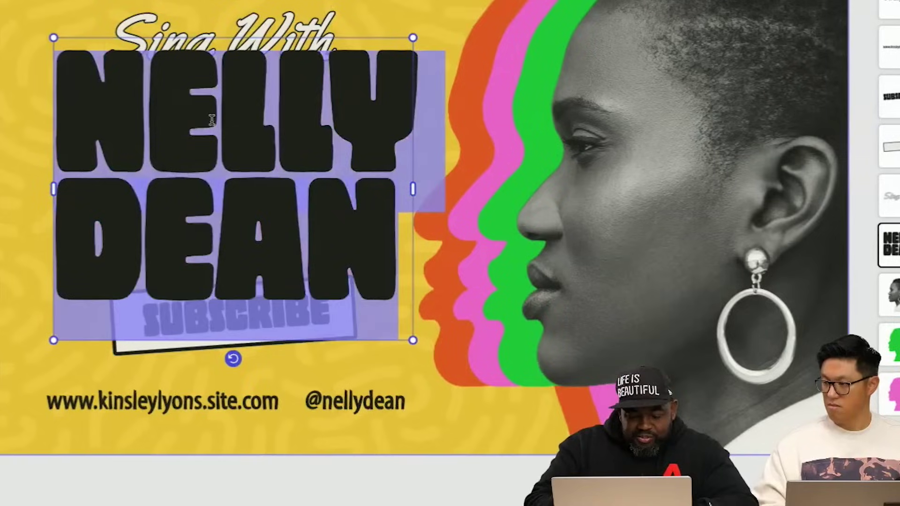
type("SKETCH")
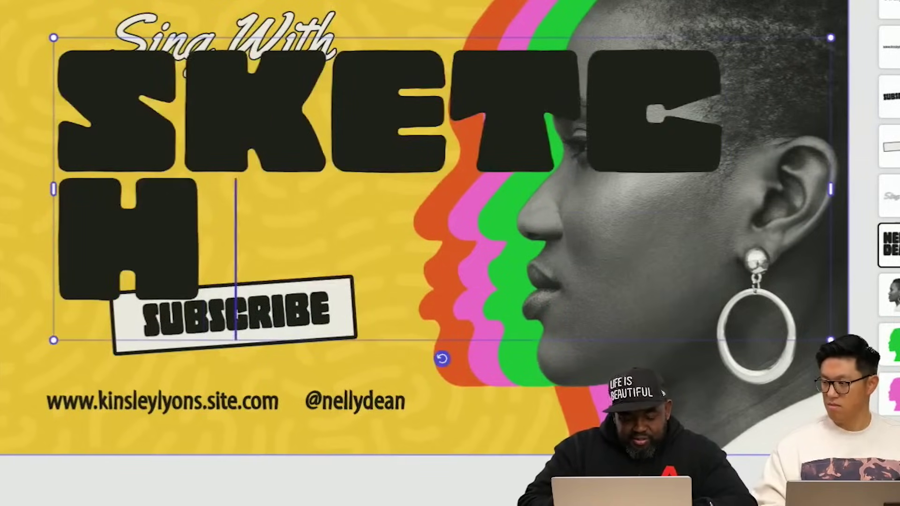
type(" A DAY")
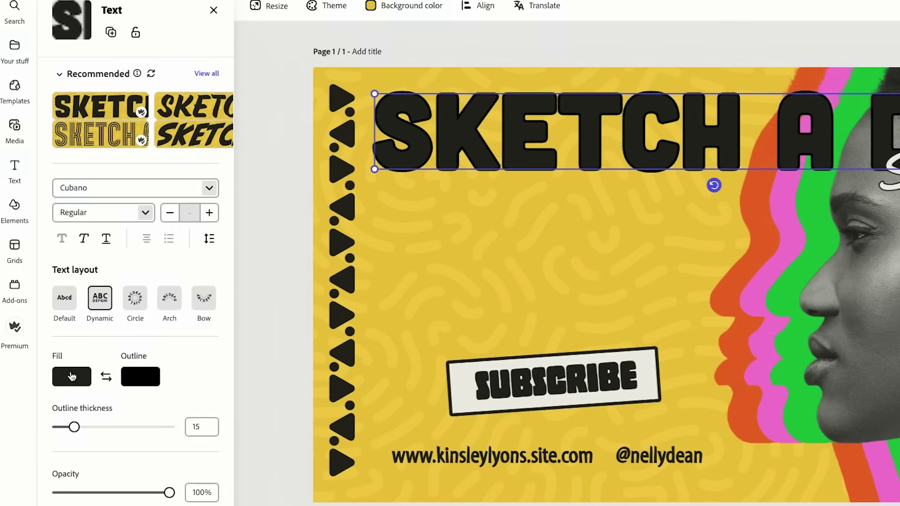
Set the headline fill colour to white and its font style to Italic.
left_click(72, 375)
left_click(150, 328)
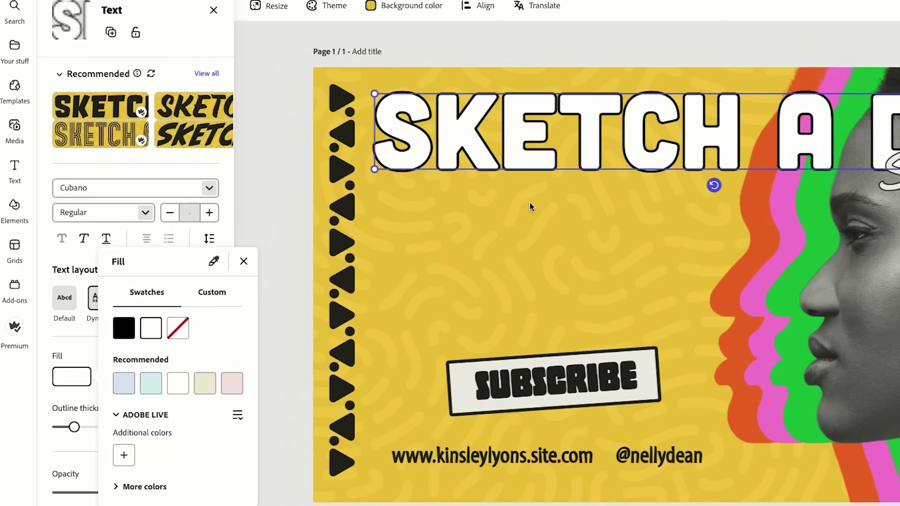
left_click(146, 215)
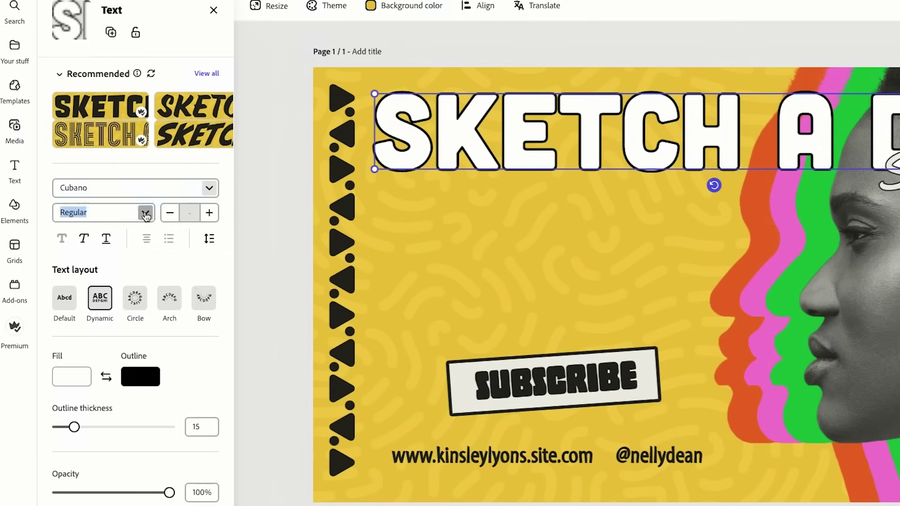
left_click(145, 216)
left_click(102, 259)
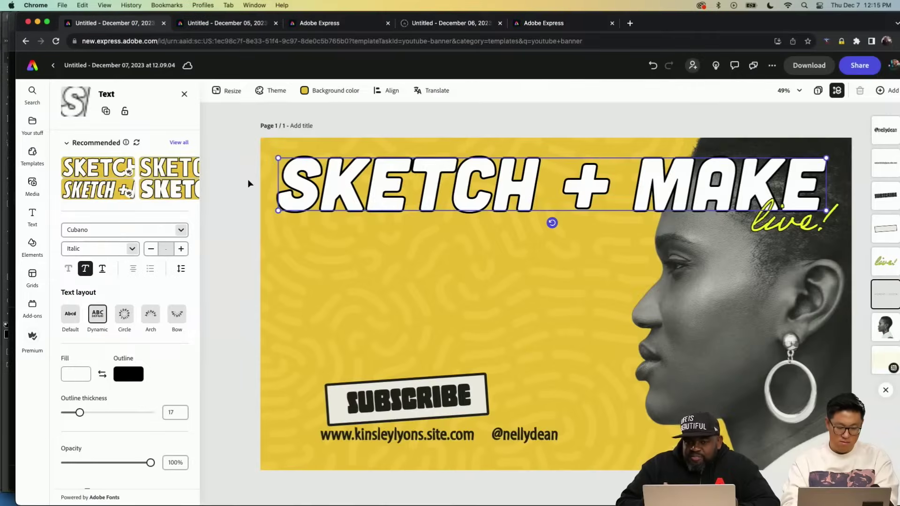
Duplicate the headline to the right and change the copy's word SKETCH to MAKE.
left_click_drag(446, 193, 719, 193)
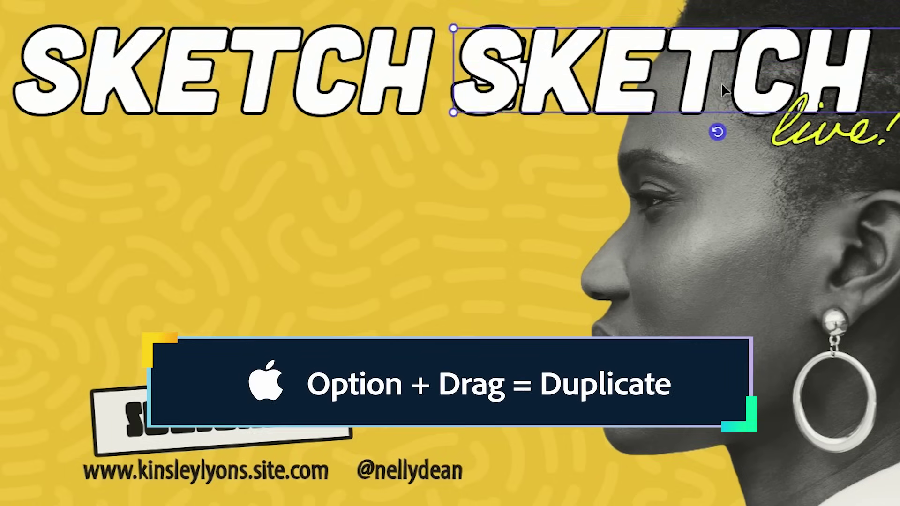
double_click(552, 48)
type("MAKE")
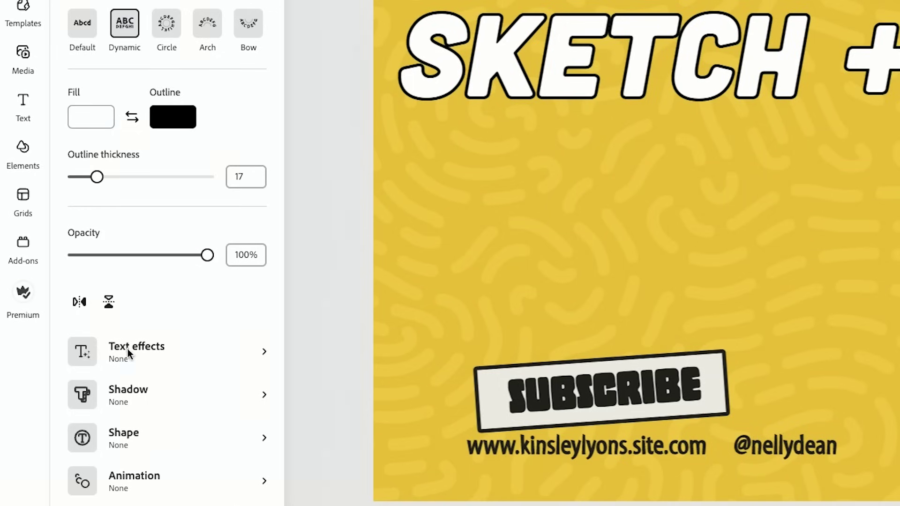
Generate a 'cardboard' text effect on the MAKE copy and select it.
left_click(129, 355)
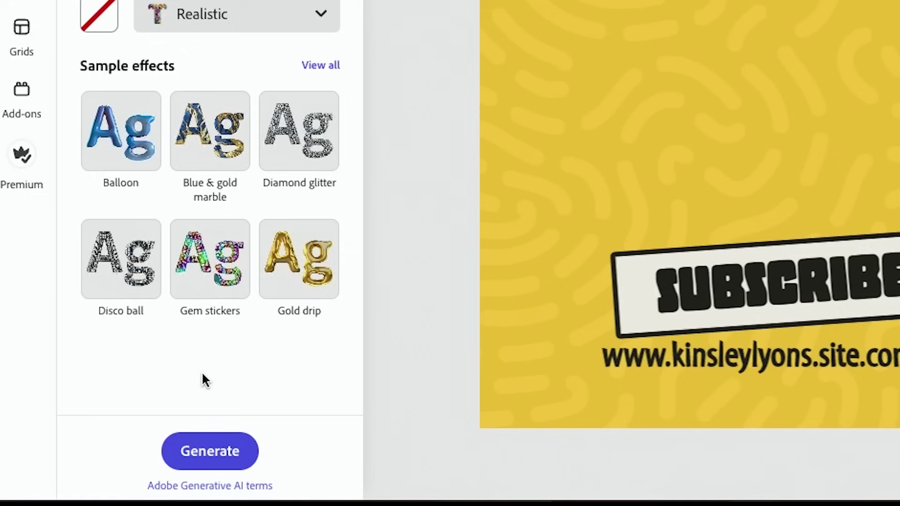
left_click(211, 451)
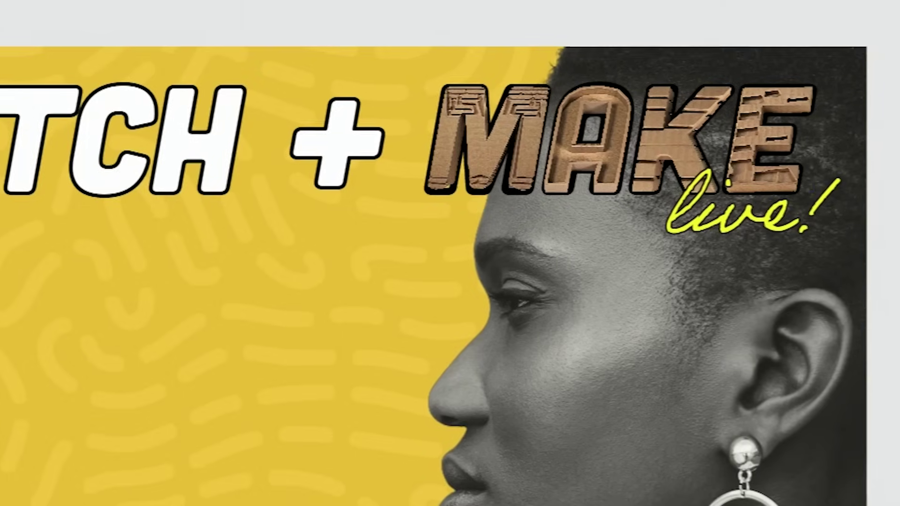
left_click(472, 136)
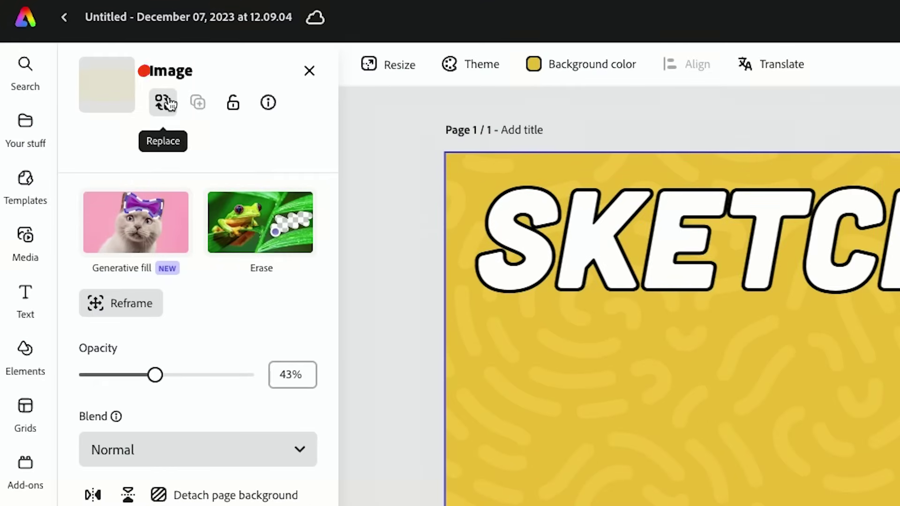
Replace the background image with an uploaded photo of a shoe sketch on a tablet.
left_click(163, 102)
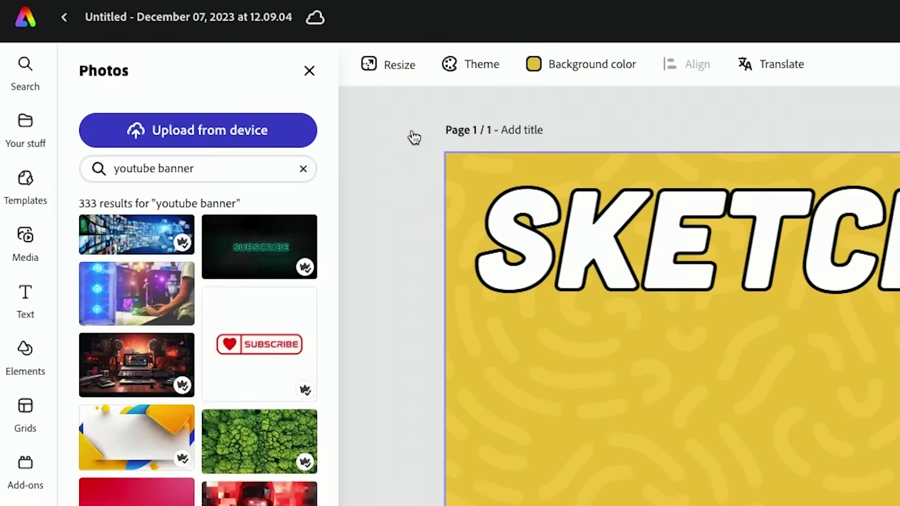
left_click(308, 139)
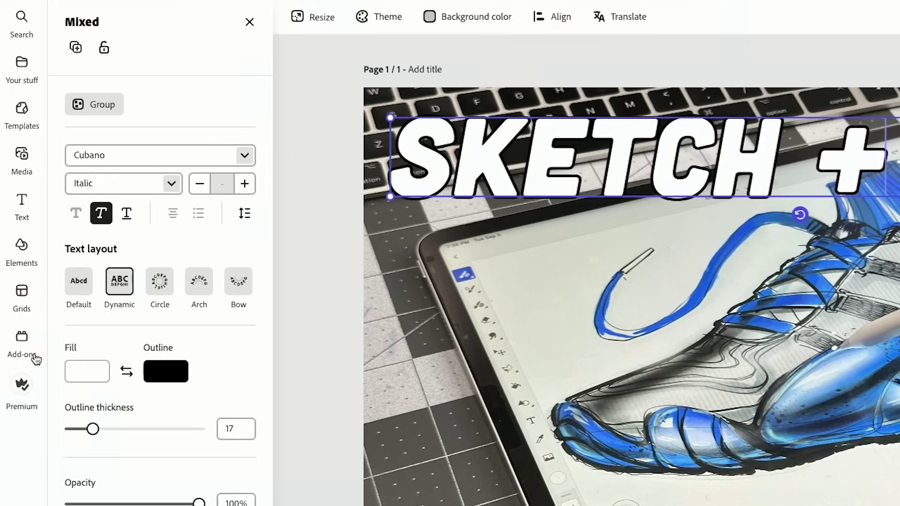
scroll(88, 474, "down", 2)
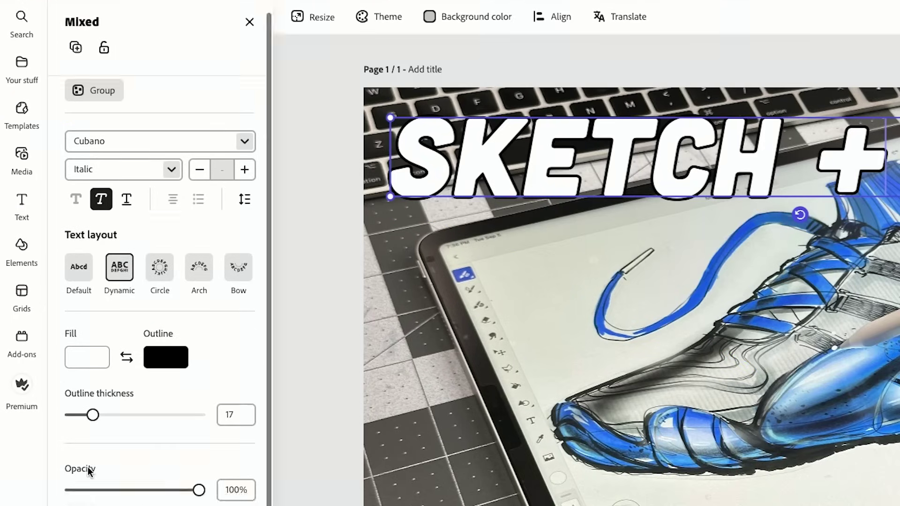
Give the SKETCH + headline the Strong shadow preset.
left_click(97, 501)
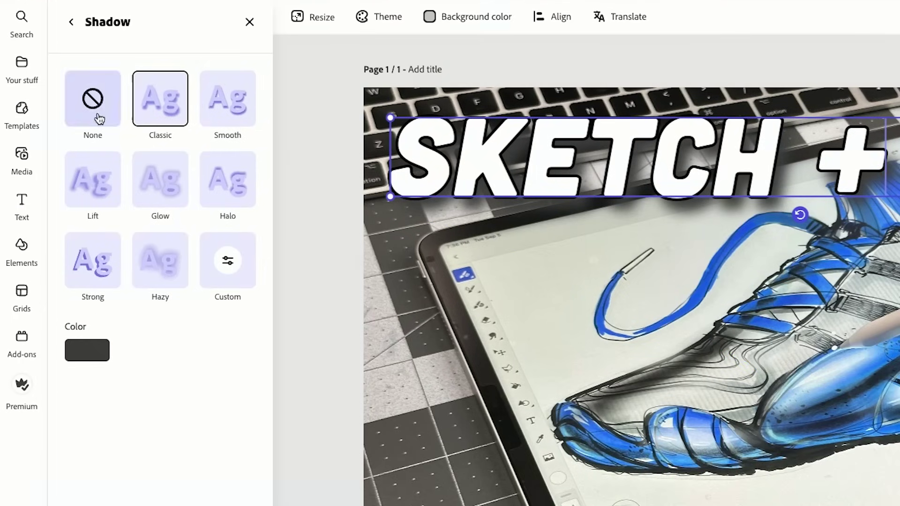
left_click(93, 260)
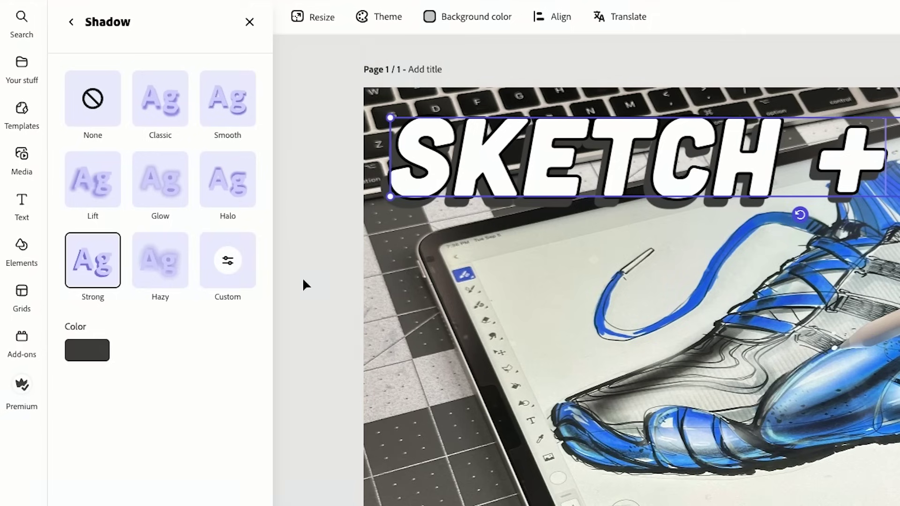
left_click(96, 350)
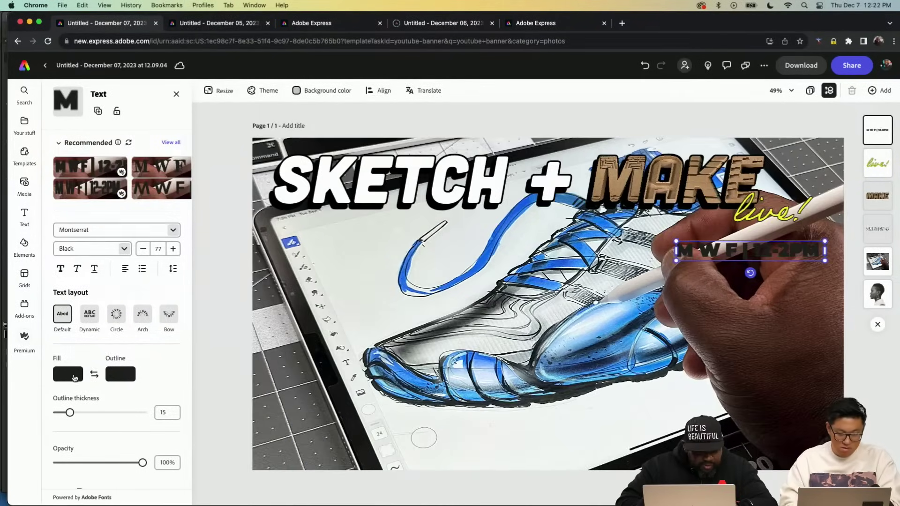
Apply the orange and purple Duotone to the sketch photo and drop Headshot29_graded_blue.JPG onto the banner.
left_click(68, 374)
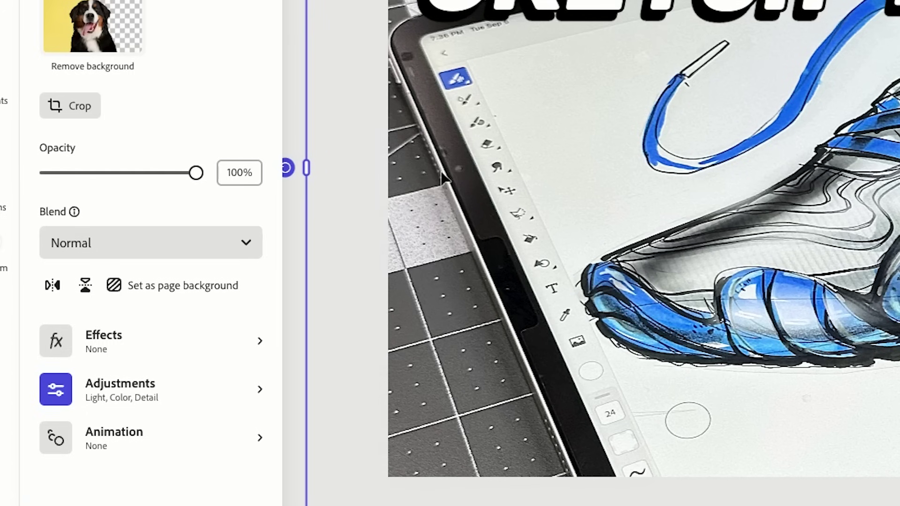
left_click(169, 348)
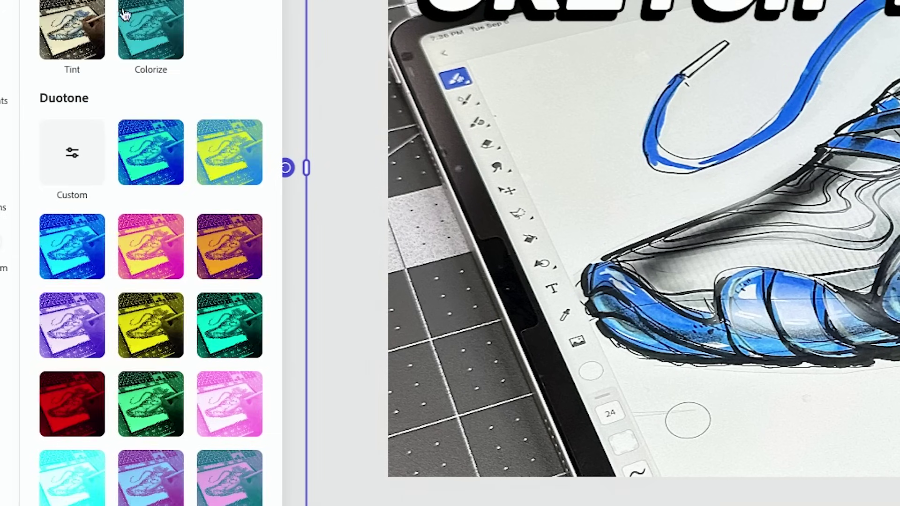
scroll(208, 60, "down", 4)
left_click(228, 66)
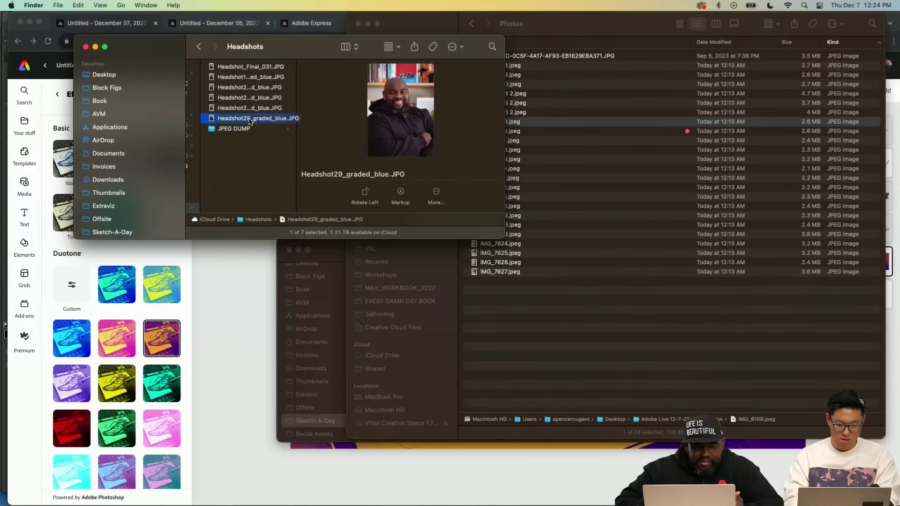
left_click_drag(213, 121, 258, 172)
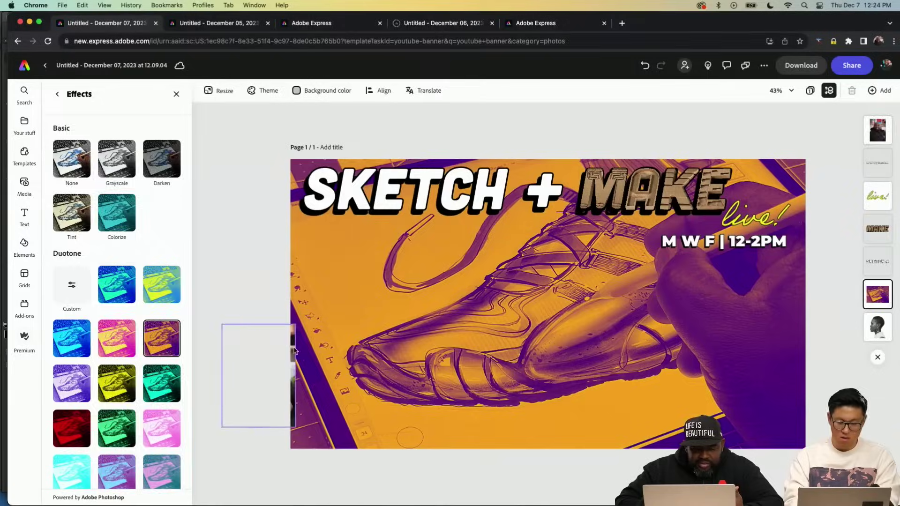
left_click_drag(256, 372, 394, 295)
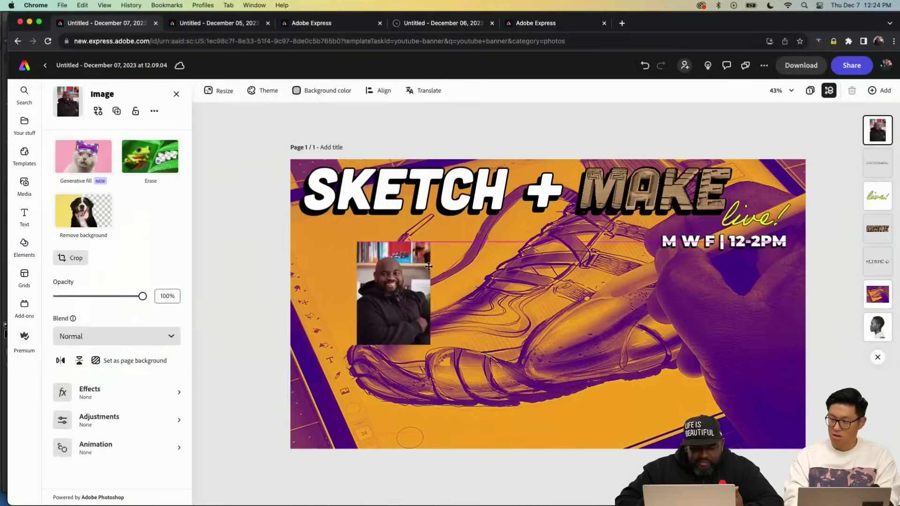
Remove the headshot's background, then try a pink brush stroke recoloured lime and delete it.
left_click(158, 232)
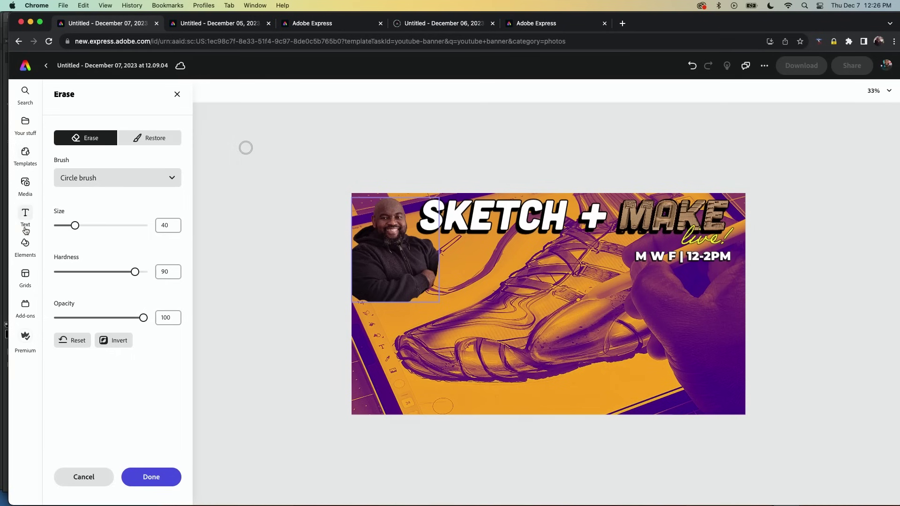
left_click(25, 243)
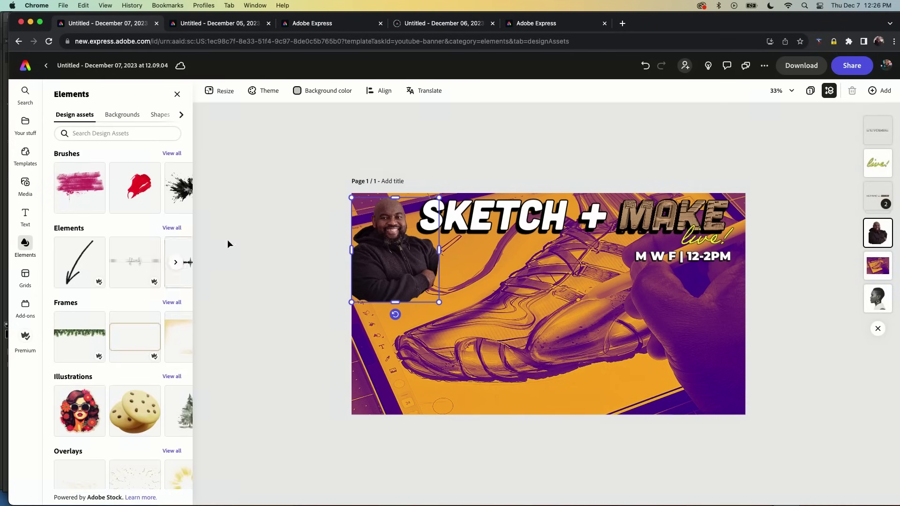
key("super+equal")
left_click(85, 191)
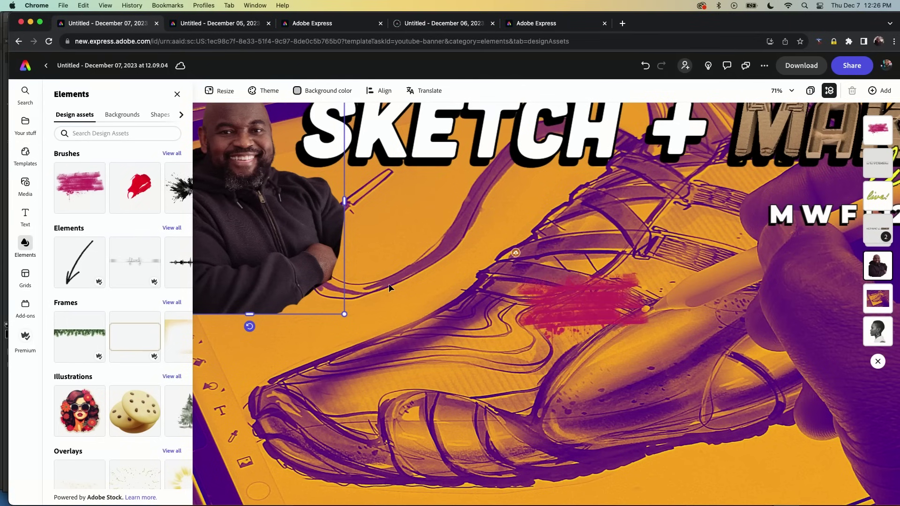
left_click(114, 418)
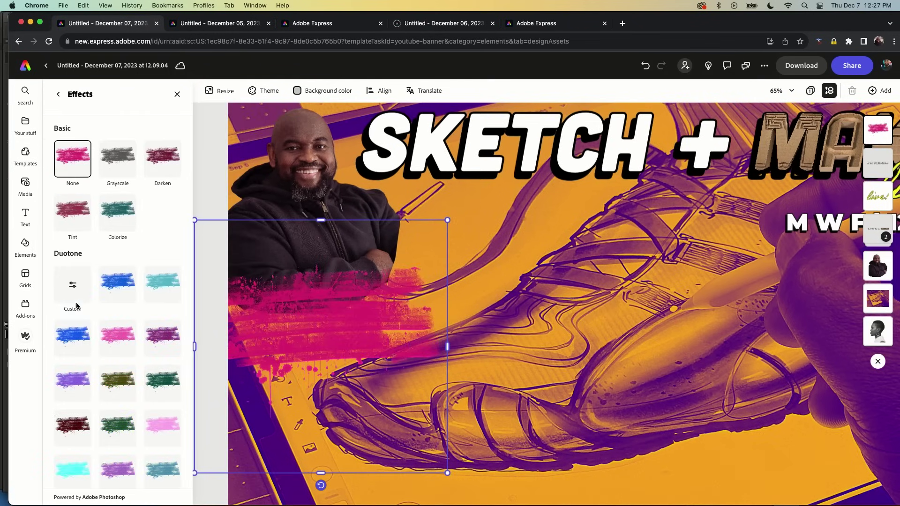
left_click(177, 94)
left_click(414, 283)
key("Delete")
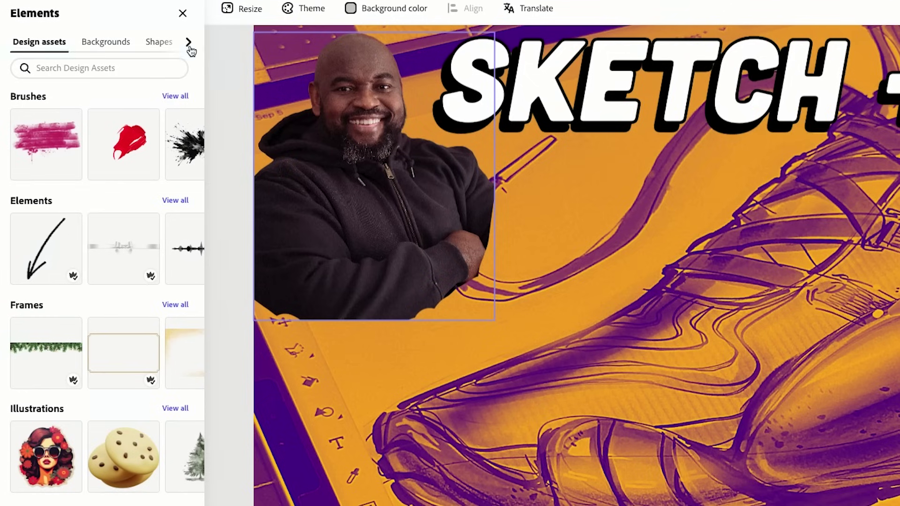
Add a black Geometric pentagon beside the man's arm, shrink it, copy it and rotate it.
left_click(132, 43)
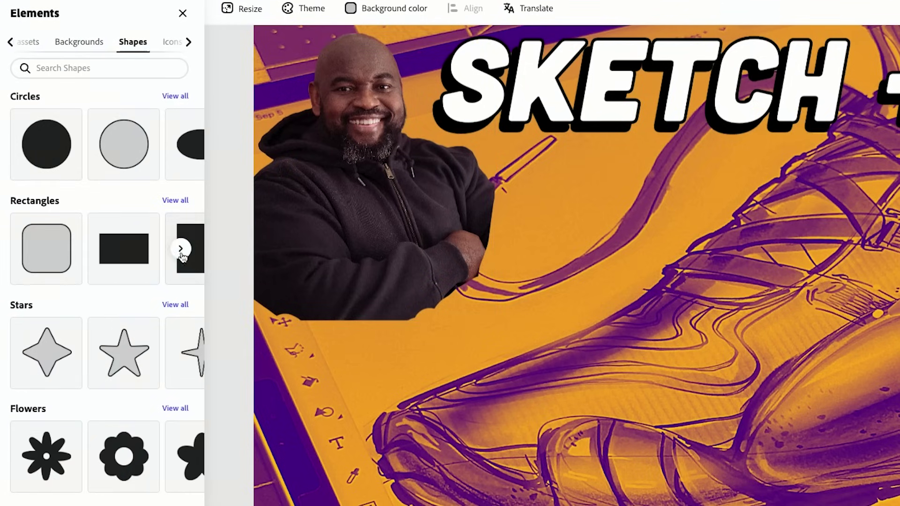
left_click(179, 253)
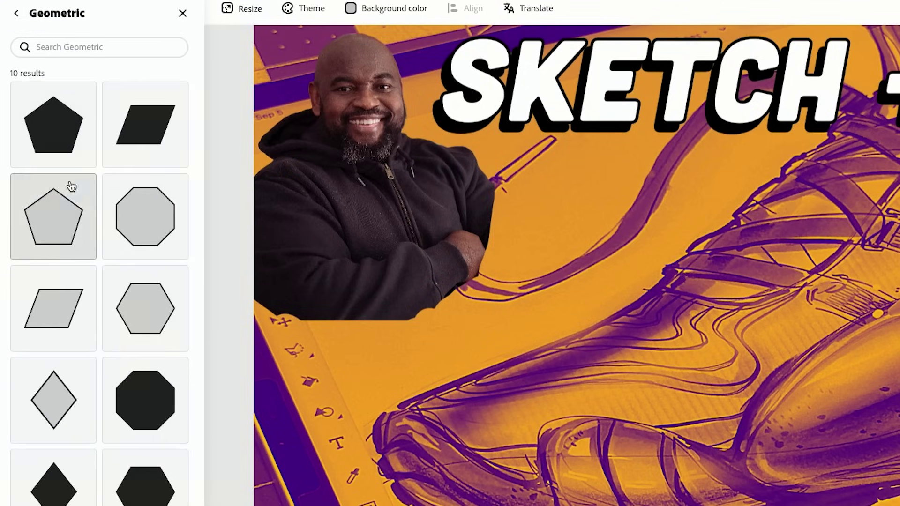
left_click(75, 128)
left_click_drag(814, 295, 460, 281)
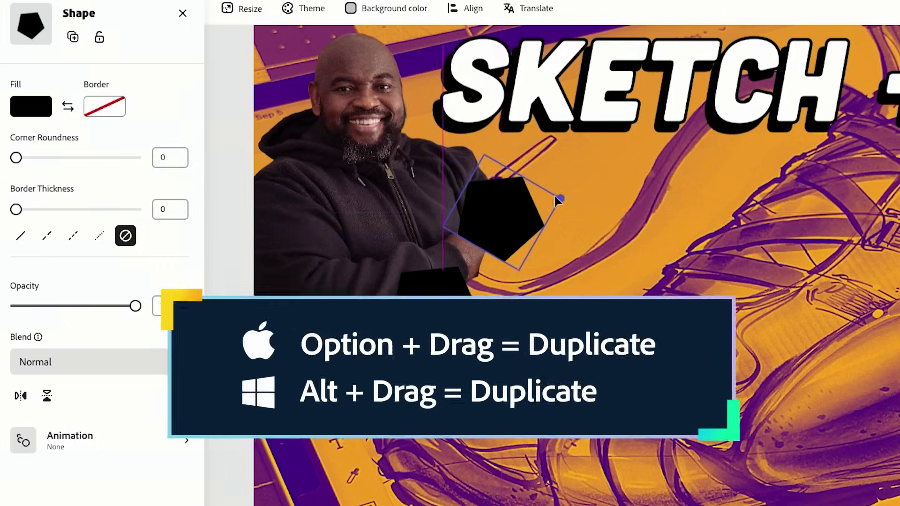
left_click_drag(544, 206, 535, 204)
left_click_drag(482, 245, 494, 232)
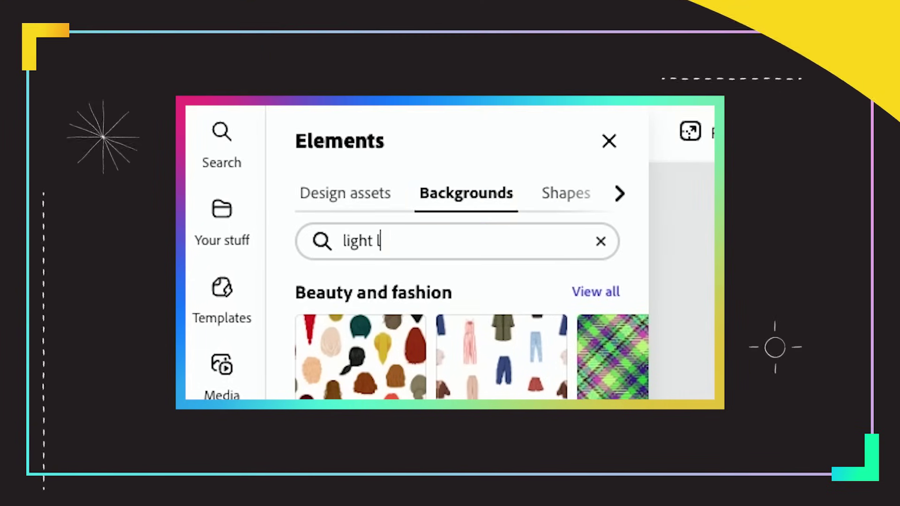
Add a 'light leak' gradient and stretch its corners to cover the whole banner.
type("eak")
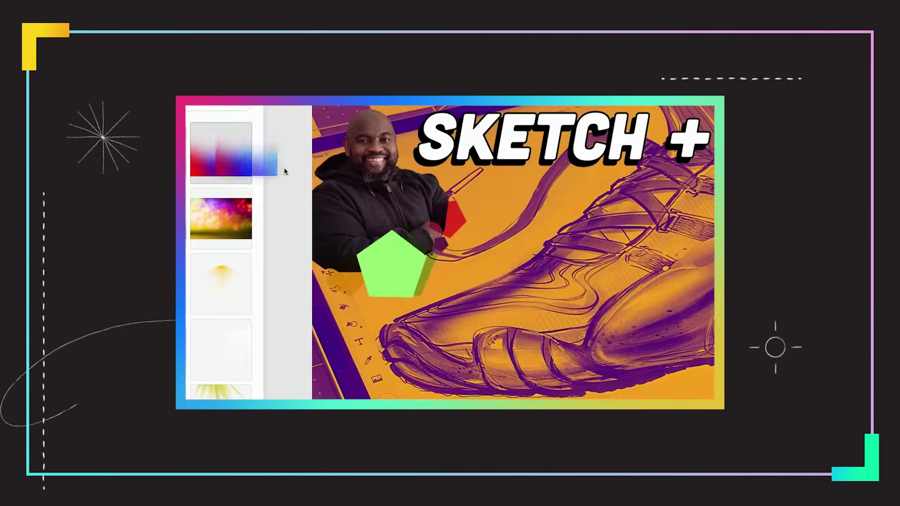
left_click_drag(221, 150, 564, 316)
key("ctrl+minus")
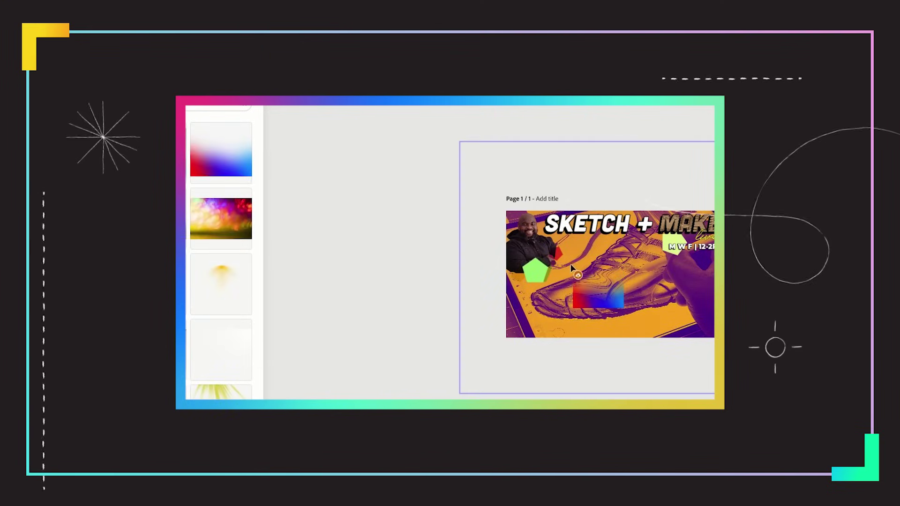
left_click(582, 291)
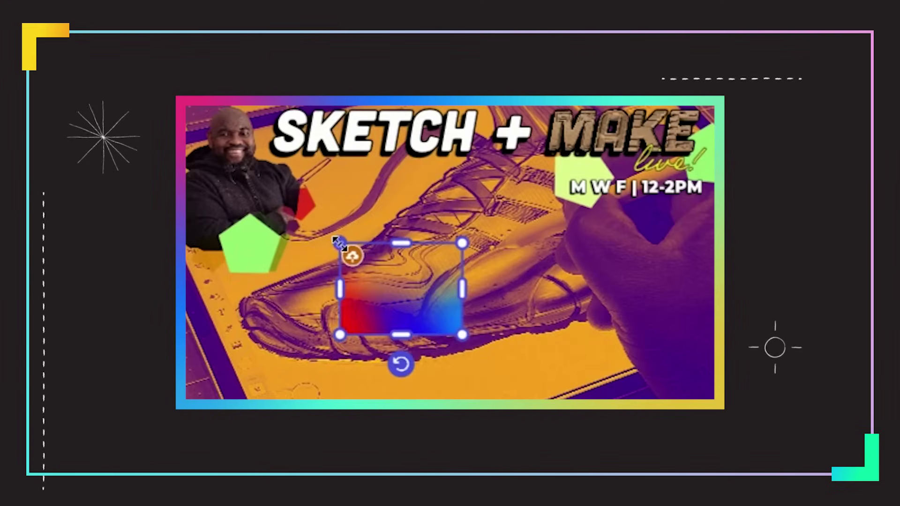
left_click_drag(338, 244, 186, 107)
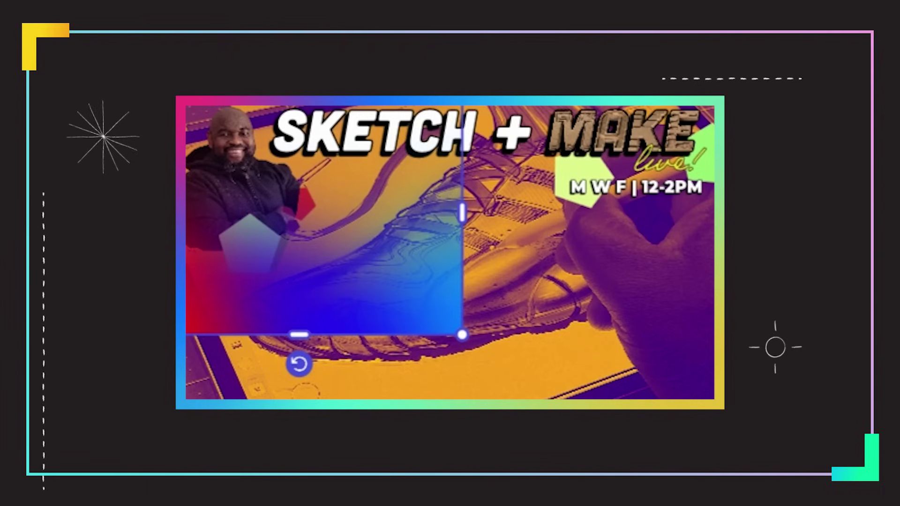
left_click_drag(462, 331, 713, 399)
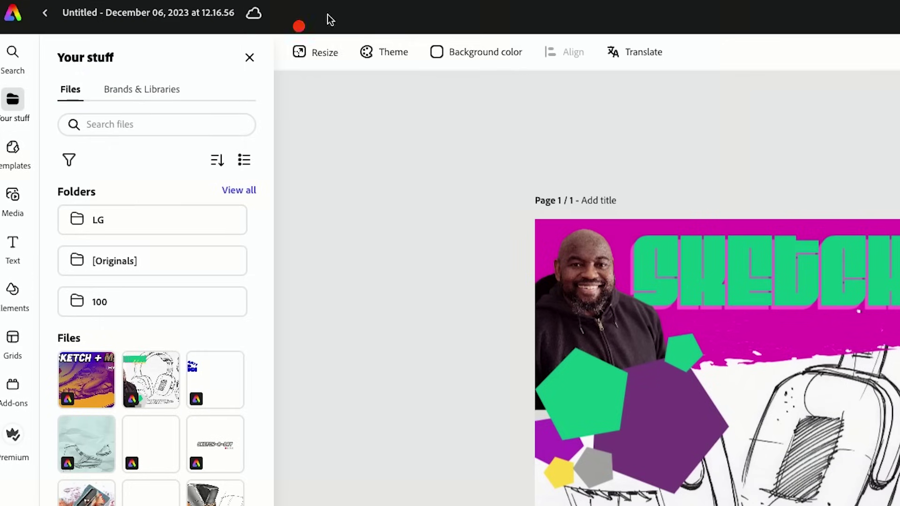
Duplicate the banner as an Instagram reel page and change page 3's heading to SKETCH+MAKE.
left_click(320, 52)
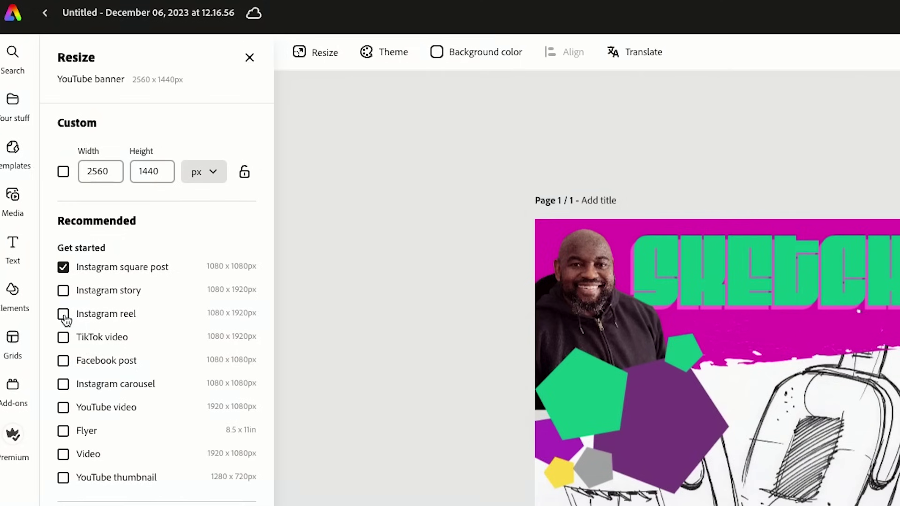
left_click(64, 315)
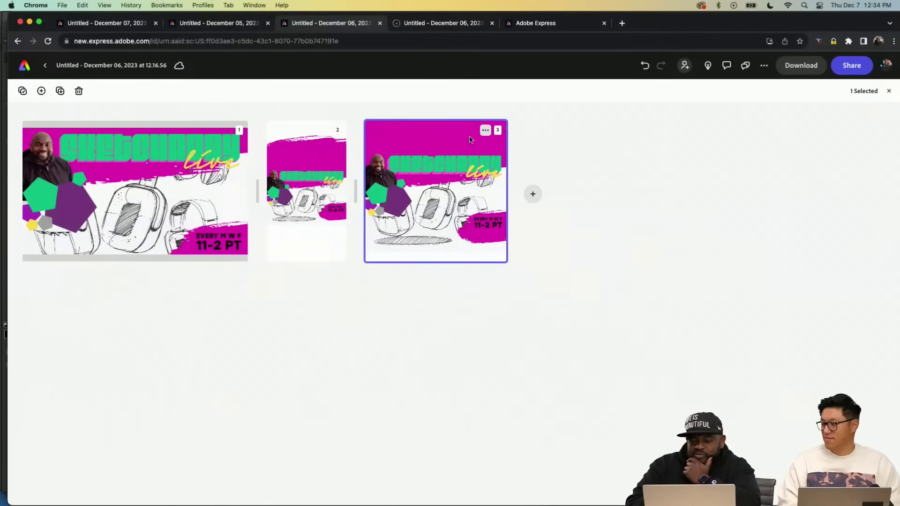
double_click(470, 140)
key("BackSpace")
key("BackSpace")
key("BackSpace")
key("BackSpace")
type("+MAKE")
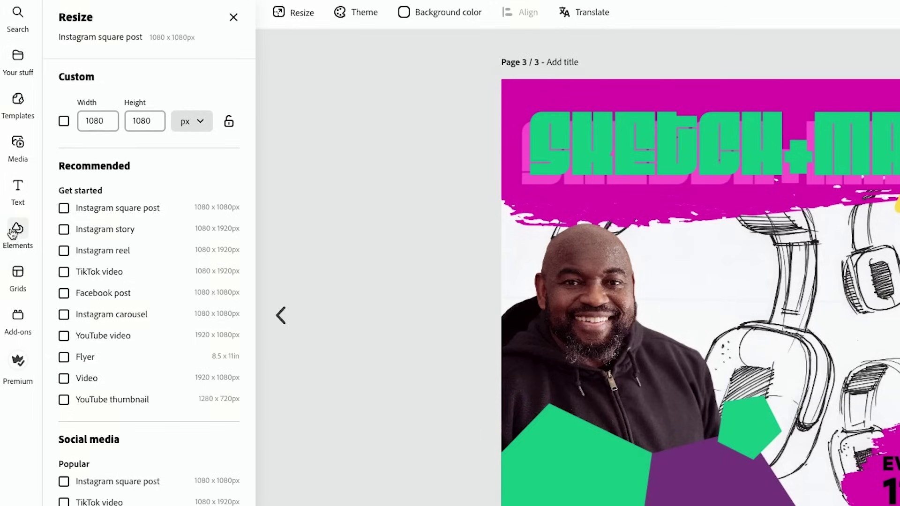
Add a circle shape shrunk to a small dot, then select the schedule text with other elements.
left_click(13, 231)
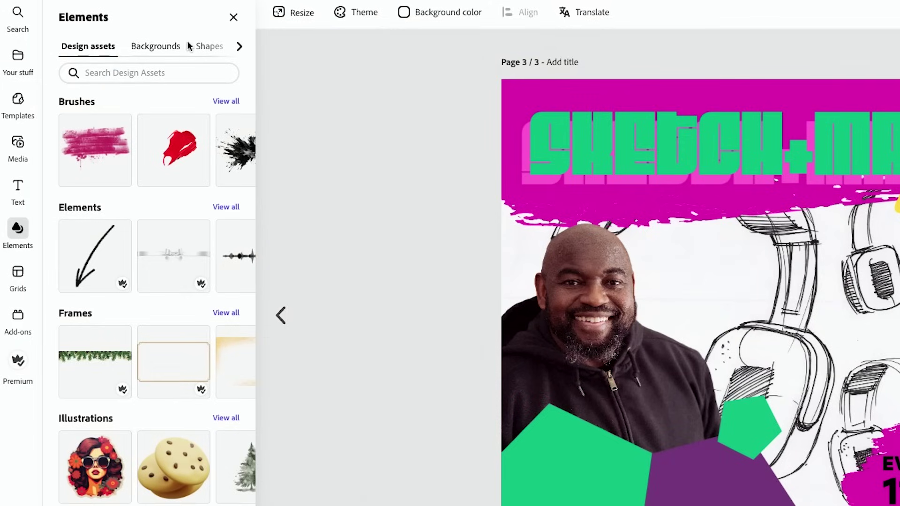
left_click(209, 46)
left_click(92, 154)
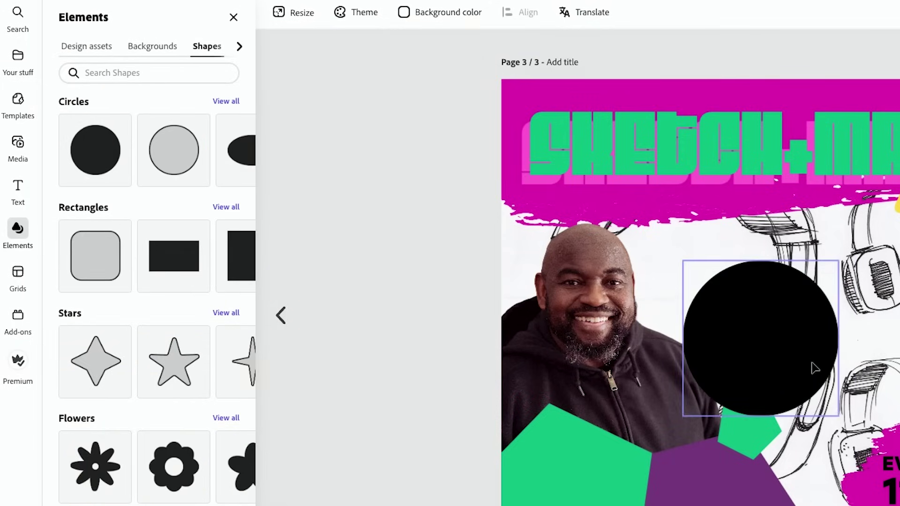
left_click_drag(683, 416, 785, 351)
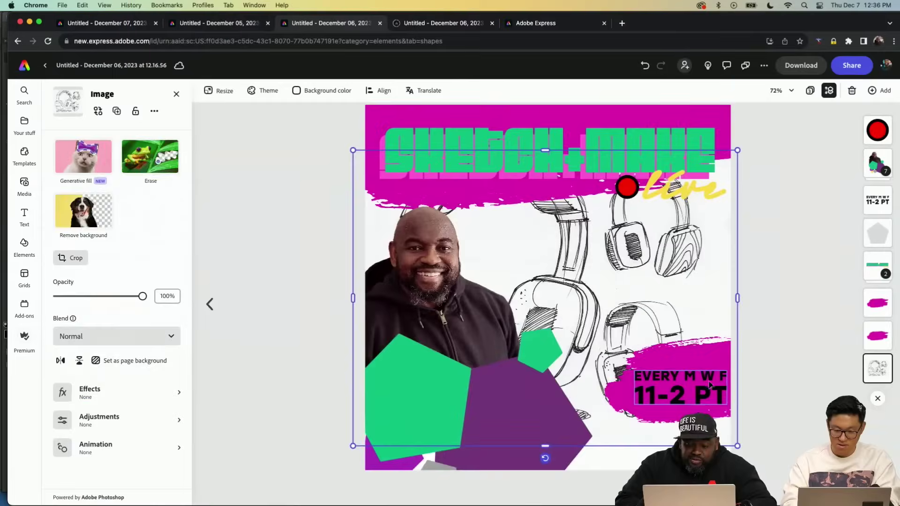
left_click(709, 385)
left_click(623, 403, "shift")
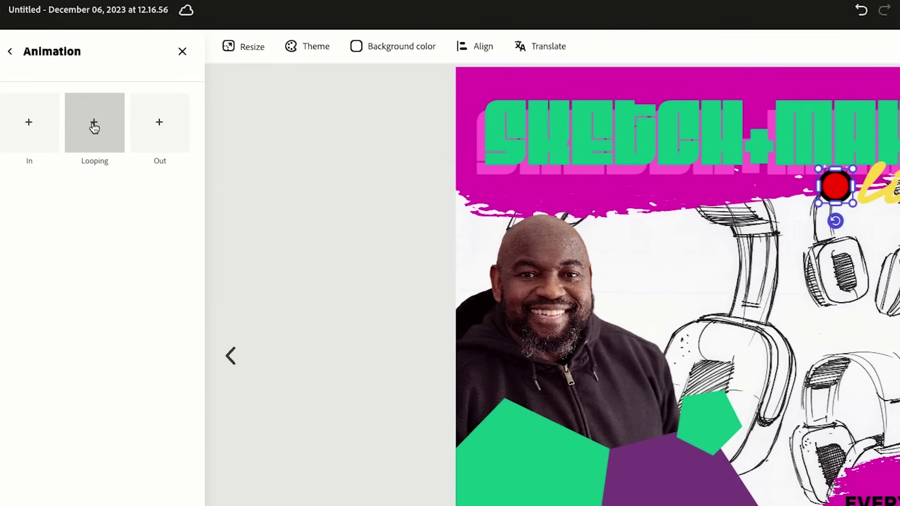
Apply the looping Blinking animation to the red dot.
left_click(94, 126)
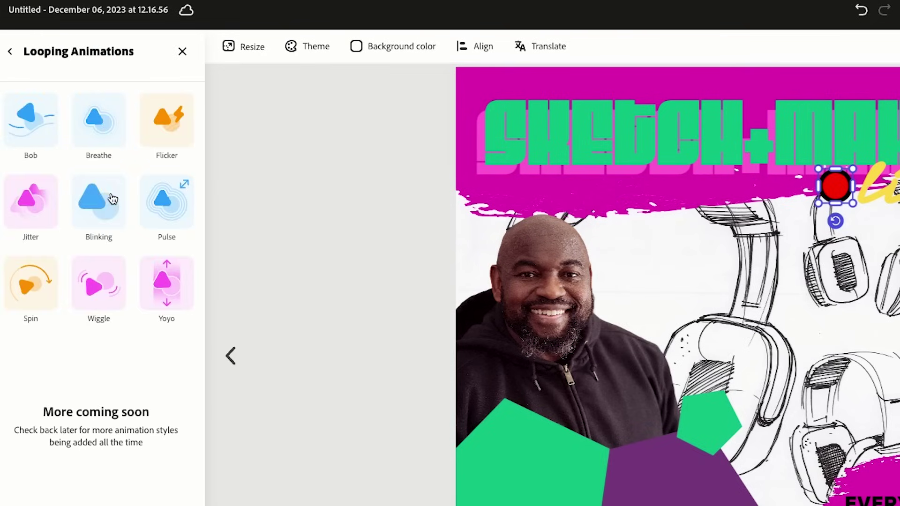
left_click(98, 199)
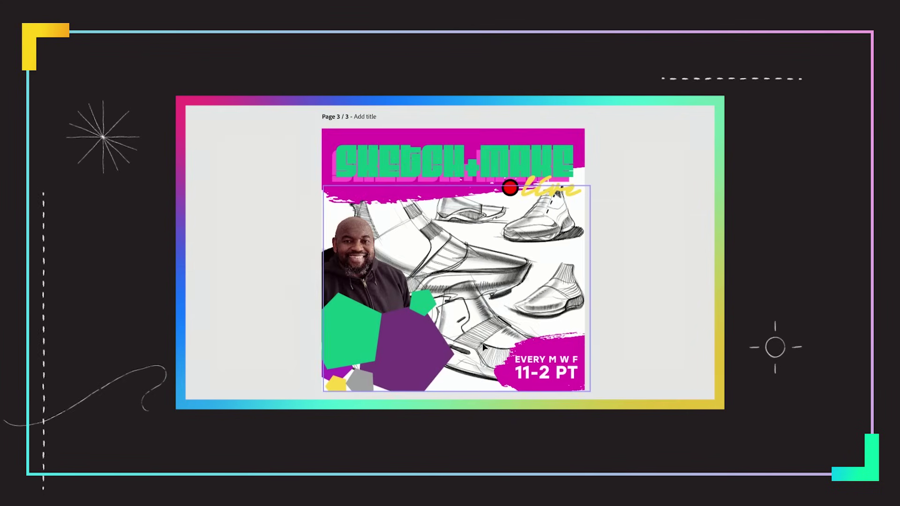
Zoom into the vertical 1080 × 1920 Instagram story canvas.
scroll(449, 265, "up", 5)
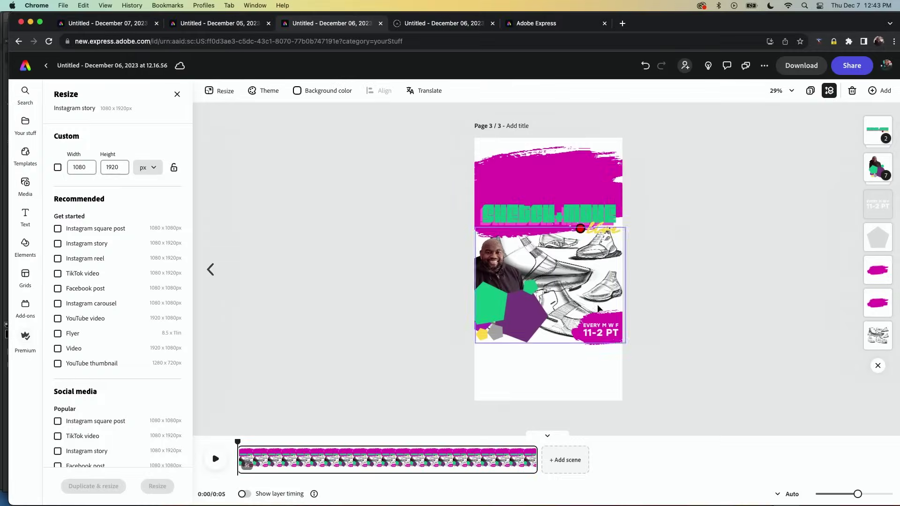
scroll(552, 307, "up", 3)
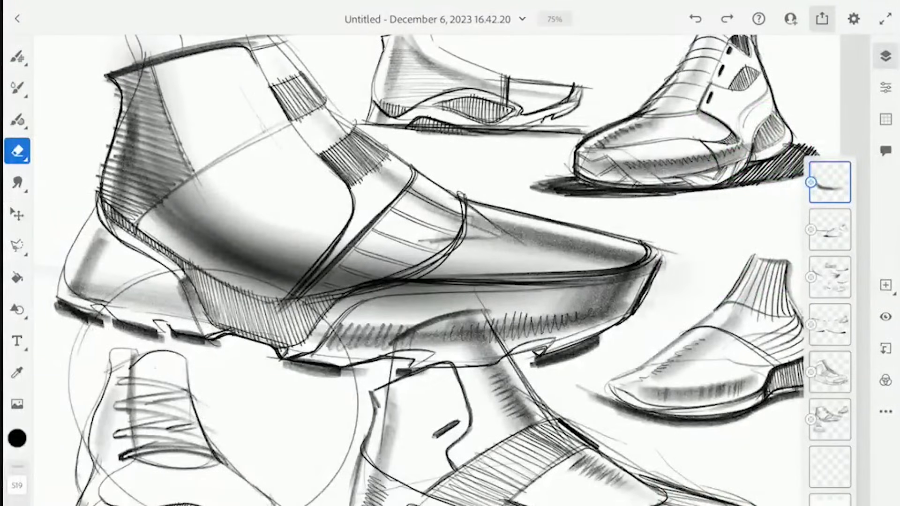
Bring up the timelapse preview of the sneaker sketch from Fresco's Share options.
left_click(822, 19)
left_click(783, 219)
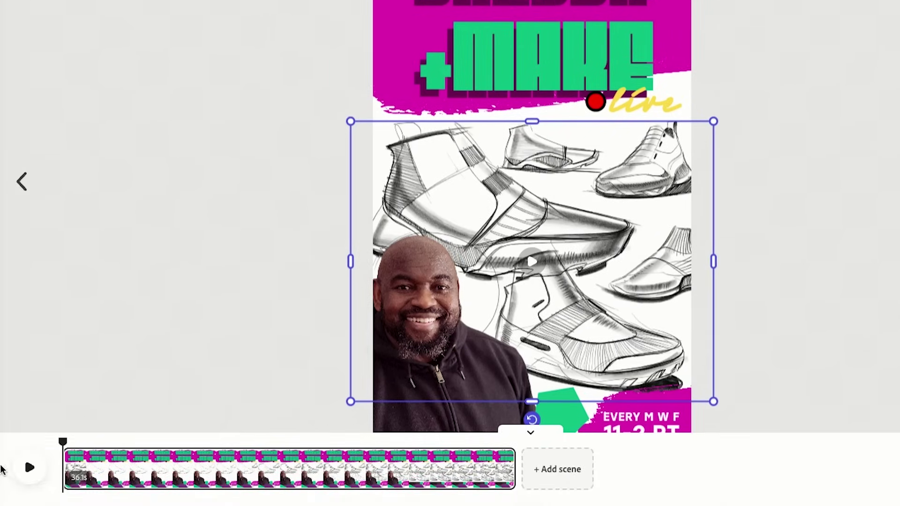
Preview the sketch video, then add a 'paper' texture stretched over the page and sent to back.
left_click(29, 468)
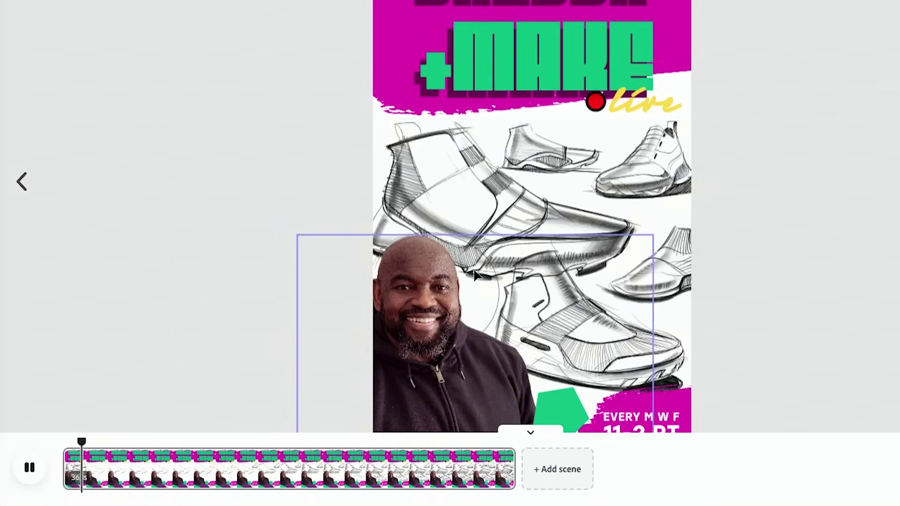
key("space")
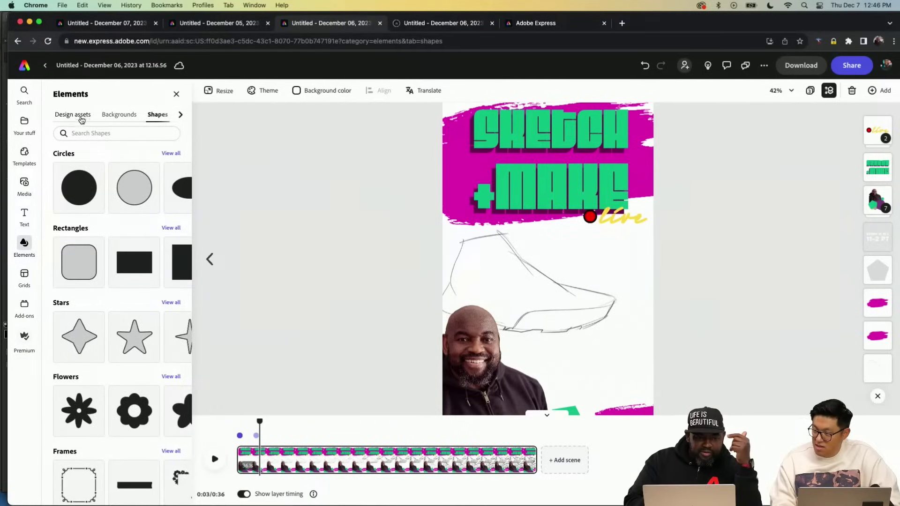
left_click(82, 115)
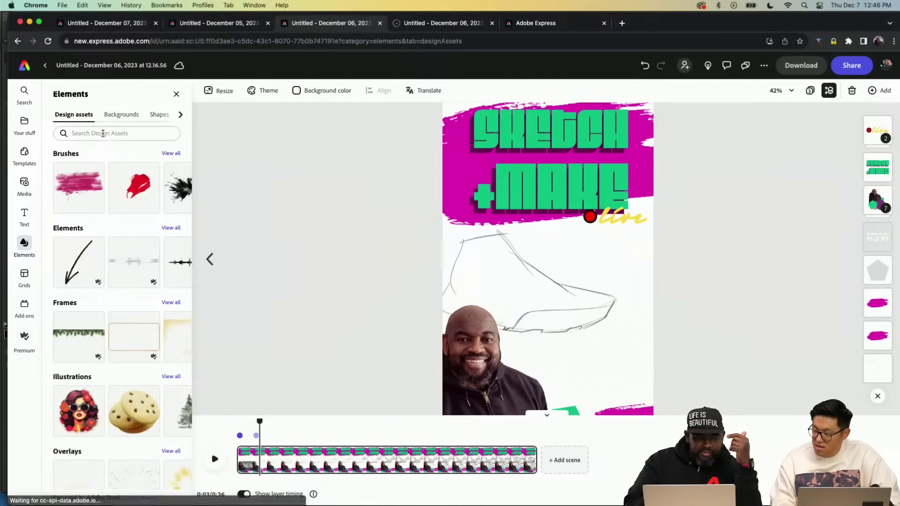
left_click(93, 133)
type("paper")
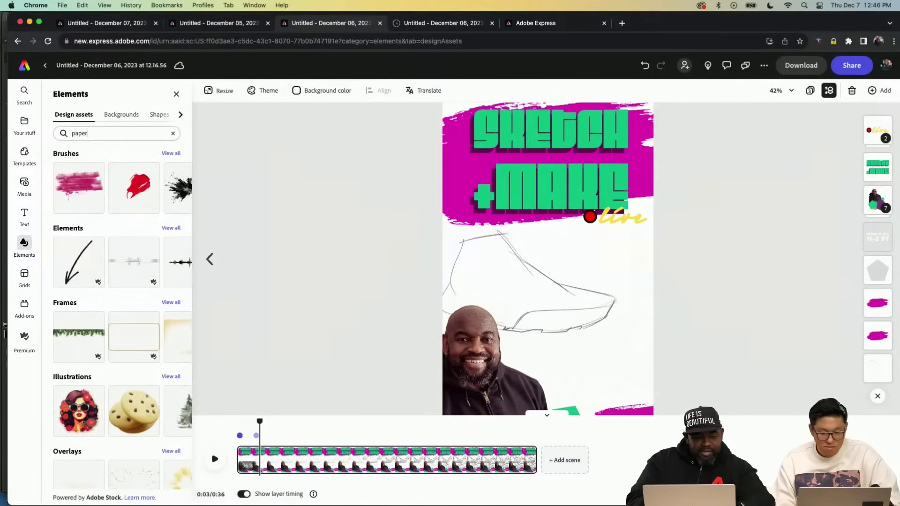
key("Return")
left_click_drag(79, 188, 490, 286)
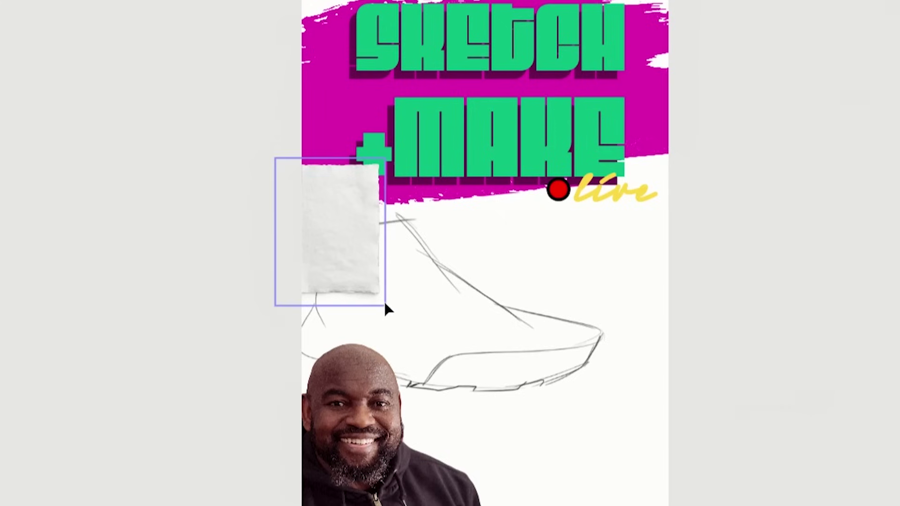
left_click_drag(385, 309, 612, 503)
right_click(589, 208)
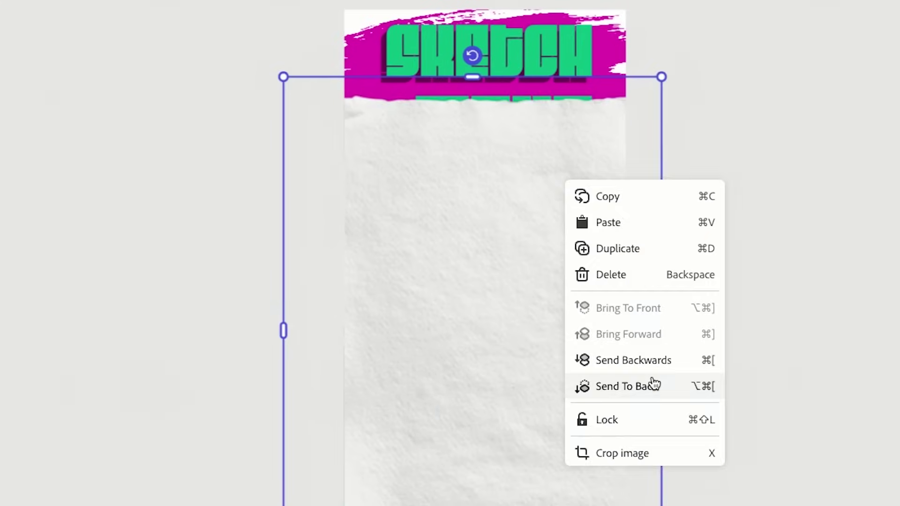
left_click(655, 385)
Set the sketch video's blend to Multiply and play the design back.
left_click(533, 301)
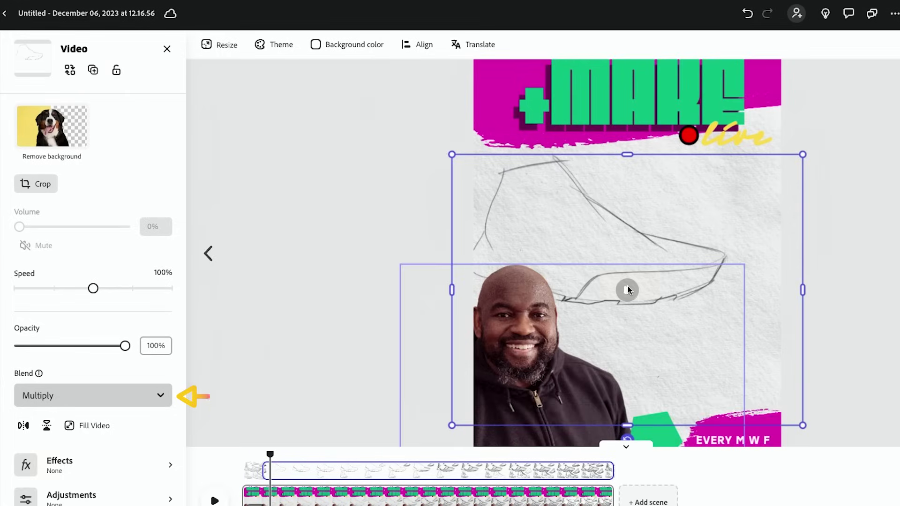
mouse_move(257, 473)
left_click(223, 501)
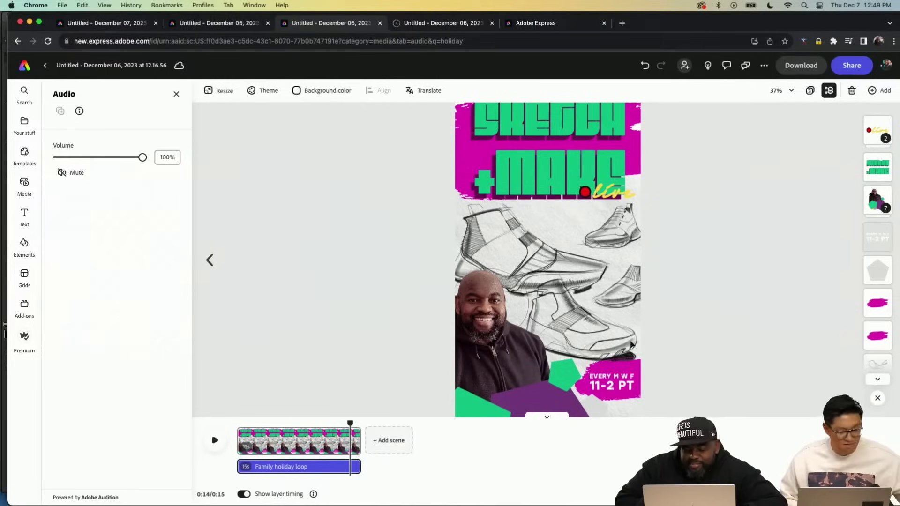
left_click(612, 385)
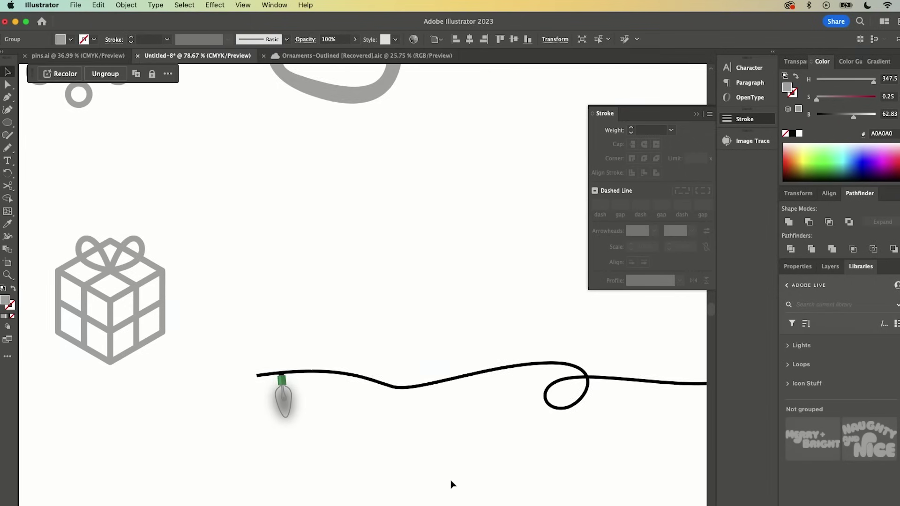
scroll(451, 480, "right", 3)
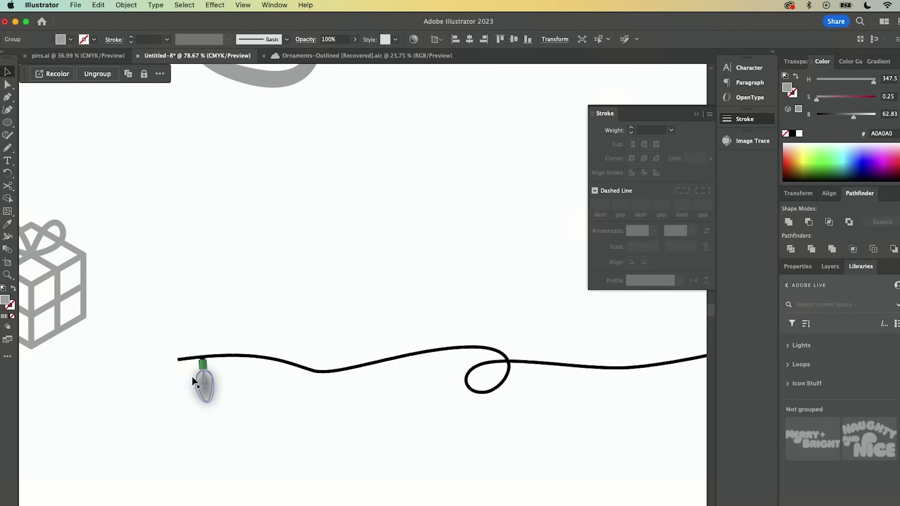
scroll(202, 385, "up", 3)
scroll(202, 386, "down", 4)
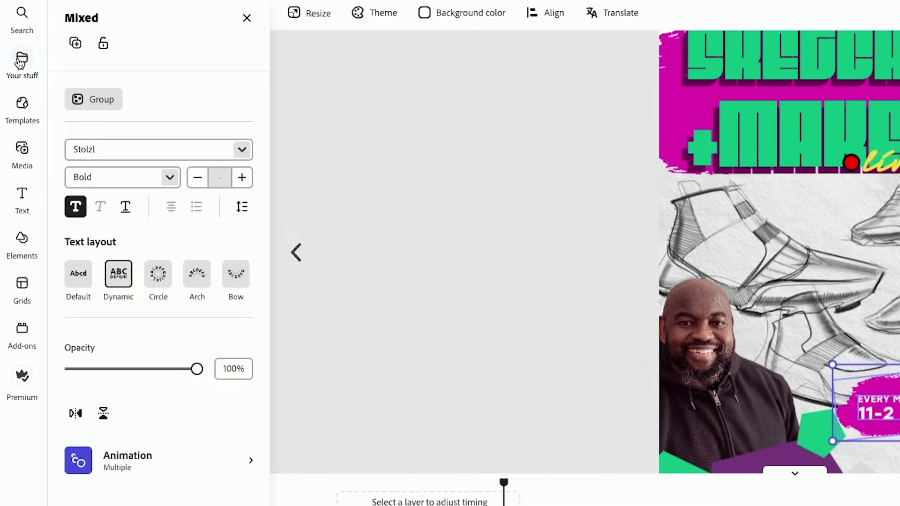
left_click(22, 60)
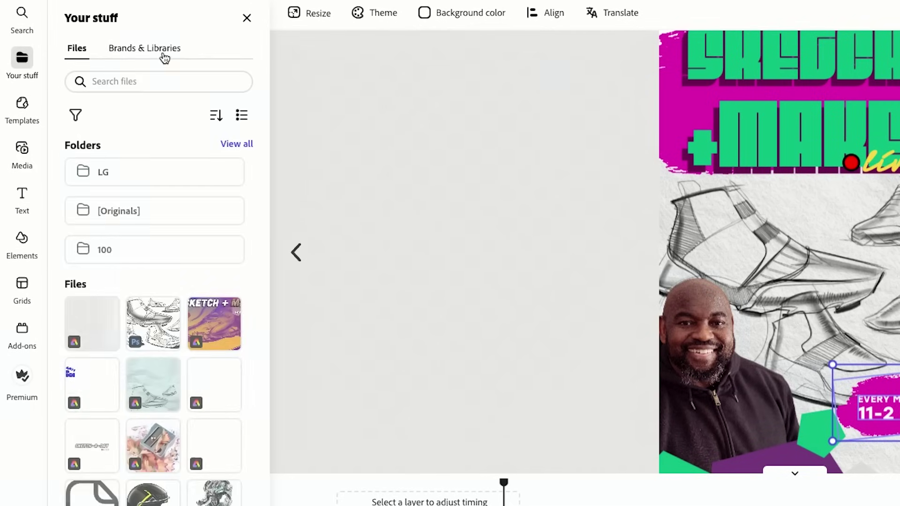
Add the green light-cap and blurred glow artworks from the ADOBE LIVE library, glow beneath the cap.
left_click(162, 49)
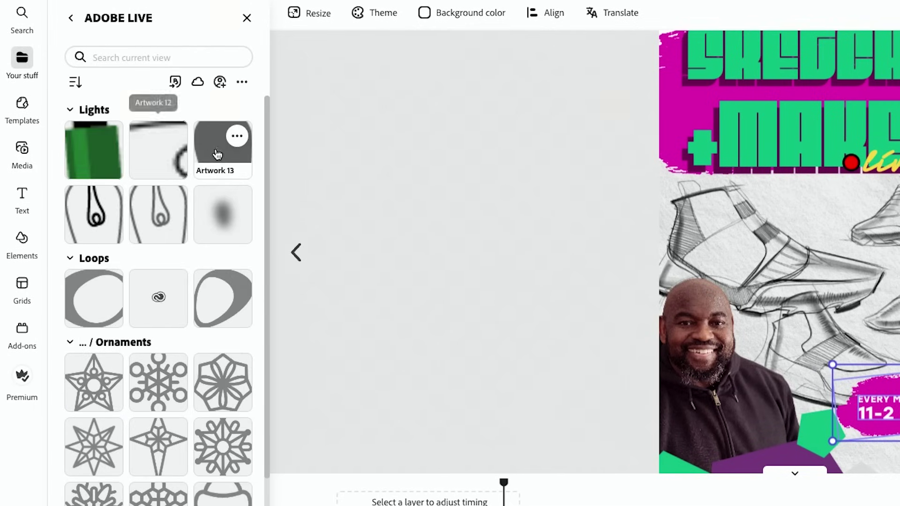
left_click(102, 171)
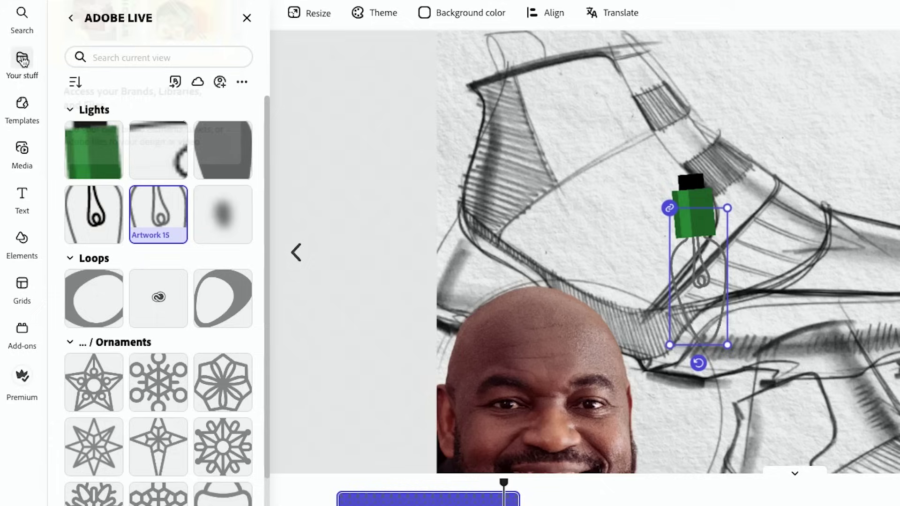
left_click_drag(221, 213, 703, 273)
left_click_drag(785, 344, 694, 255)
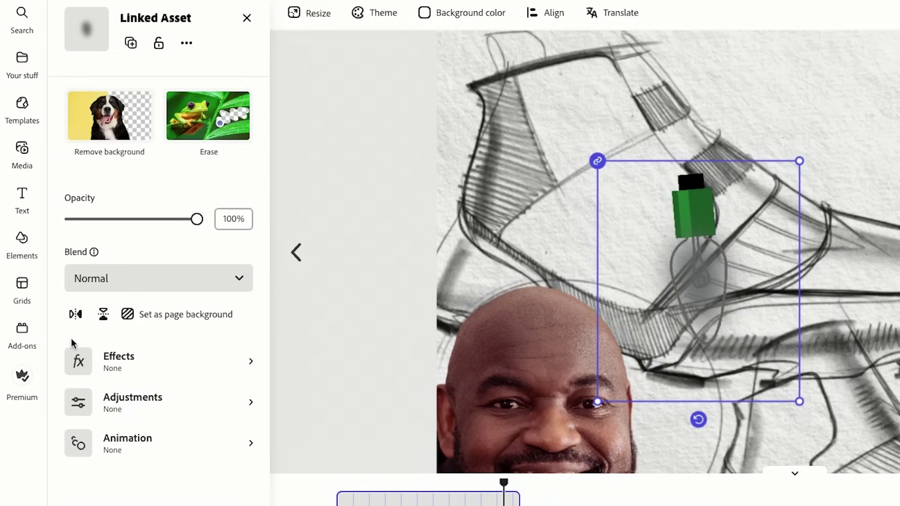
Tint the glow with a pink Duotone effect and give it a looping Flicker animation.
left_click(103, 371)
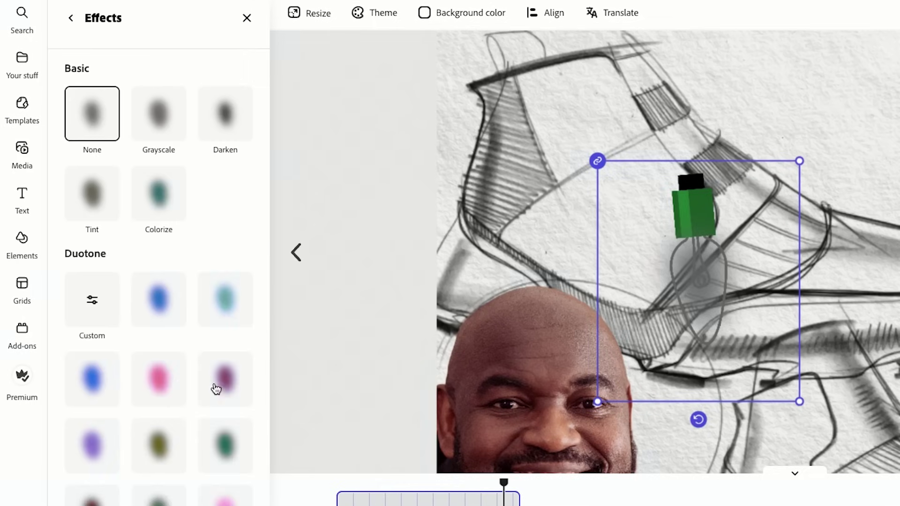
left_click(159, 379)
key("Escape")
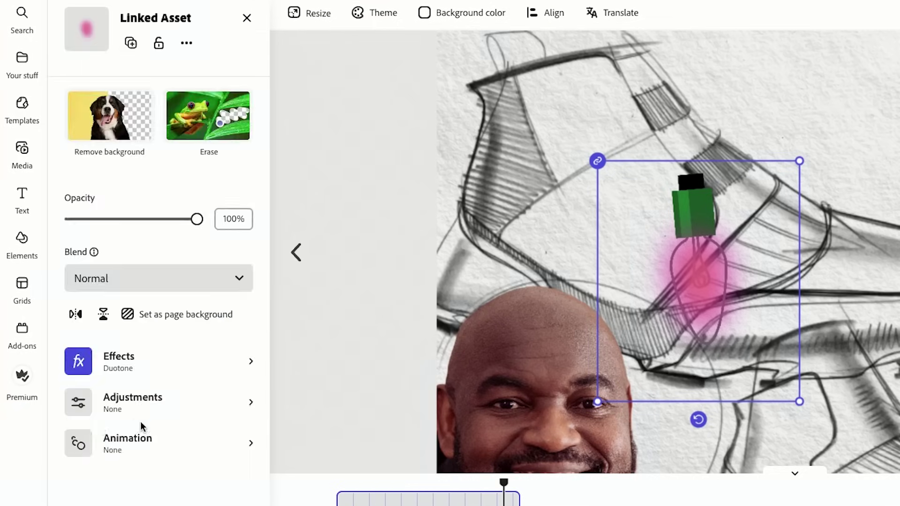
left_click(116, 453)
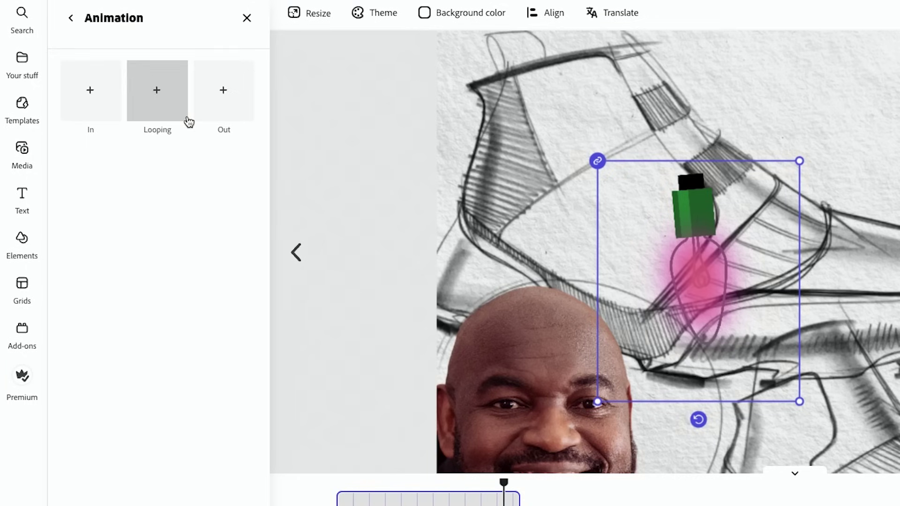
left_click(154, 92)
left_click(244, 104)
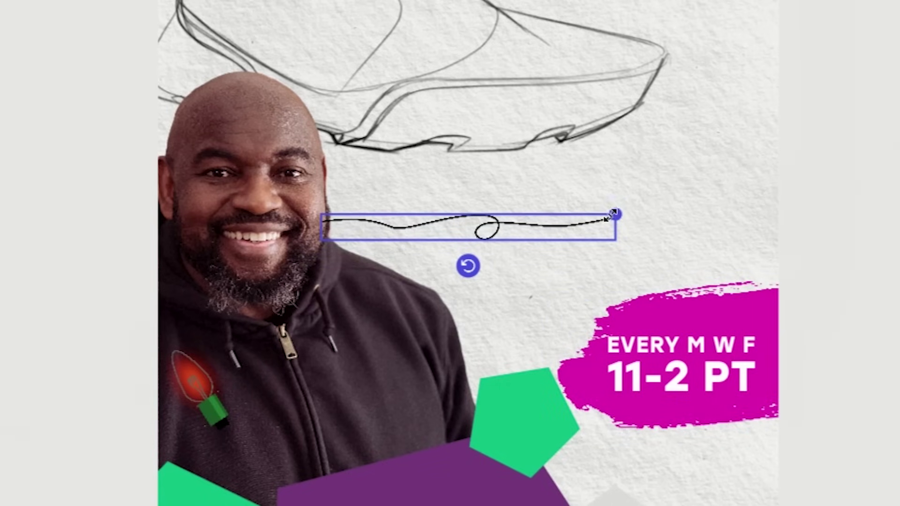
Duplicate the glowing bulb onto the hoodie along the string.
left_click(207, 399)
left_click_drag(207, 398, 337, 378)
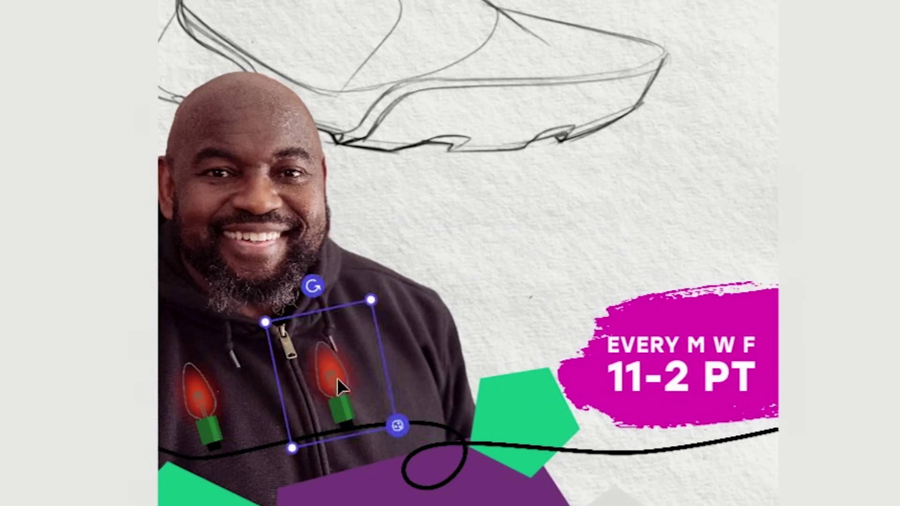